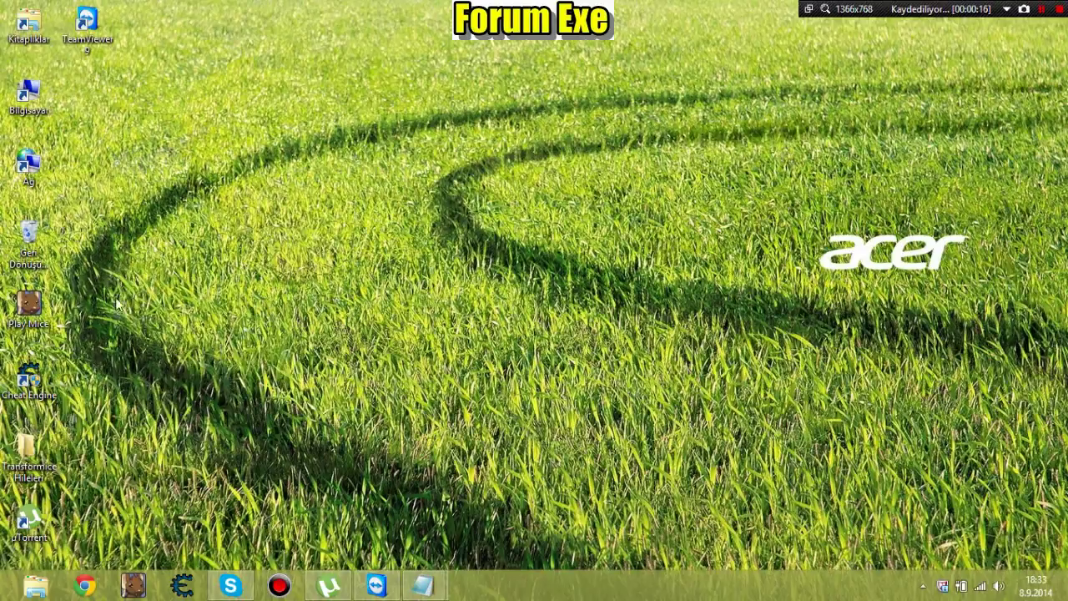
Launch the Play Mice game from the desktop
{"action": "double_click", "coordinate": [12, 302]}
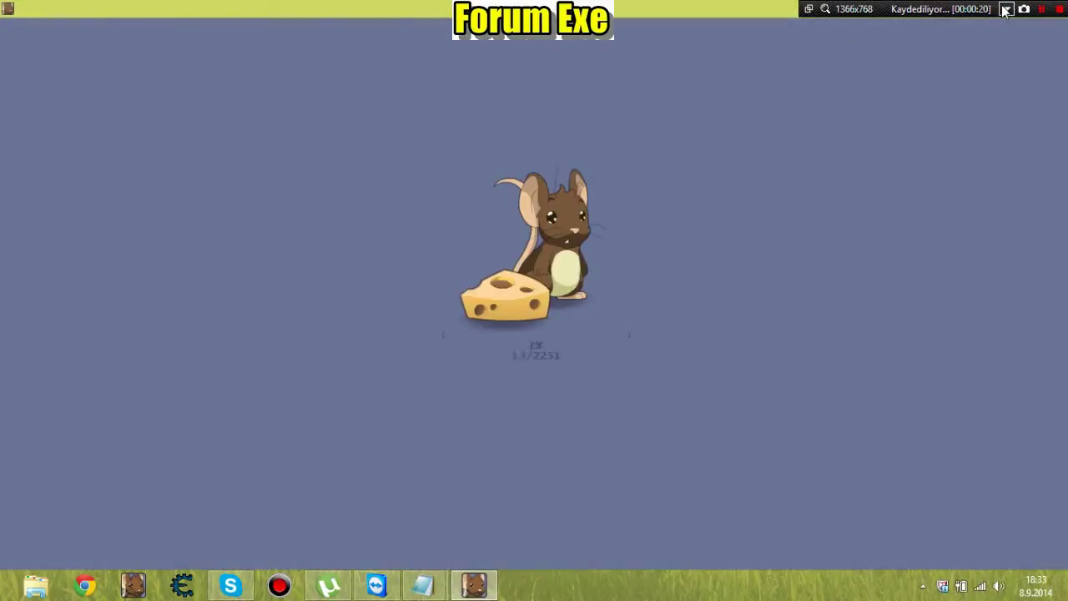
Set the Bandicam recorder bar's transparency option to 20% and move the bar down onto the taskbar
{"action": "left_click", "coordinate": [1006, 8]}
{"action": "mouse_move", "coordinate": [959, 76]}
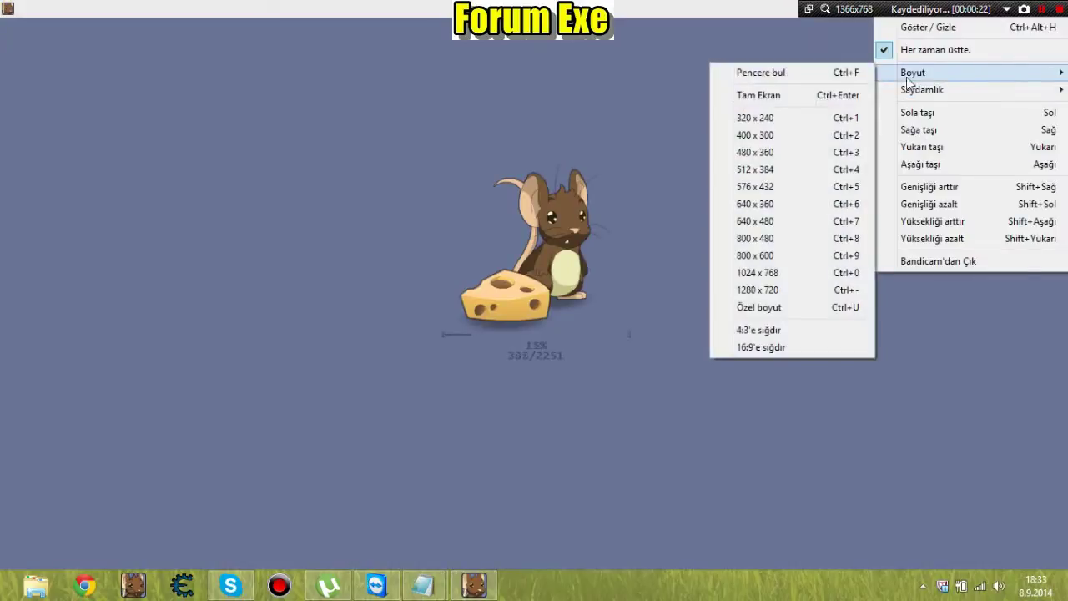
{"action": "mouse_move", "coordinate": [892, 95]}
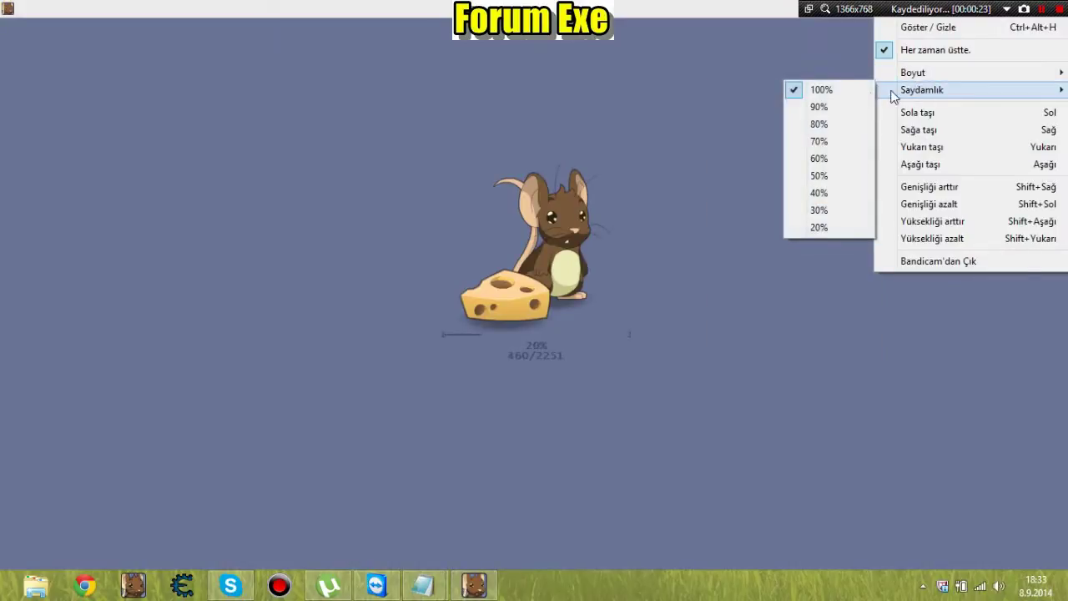
{"action": "left_click", "coordinate": [814, 232]}
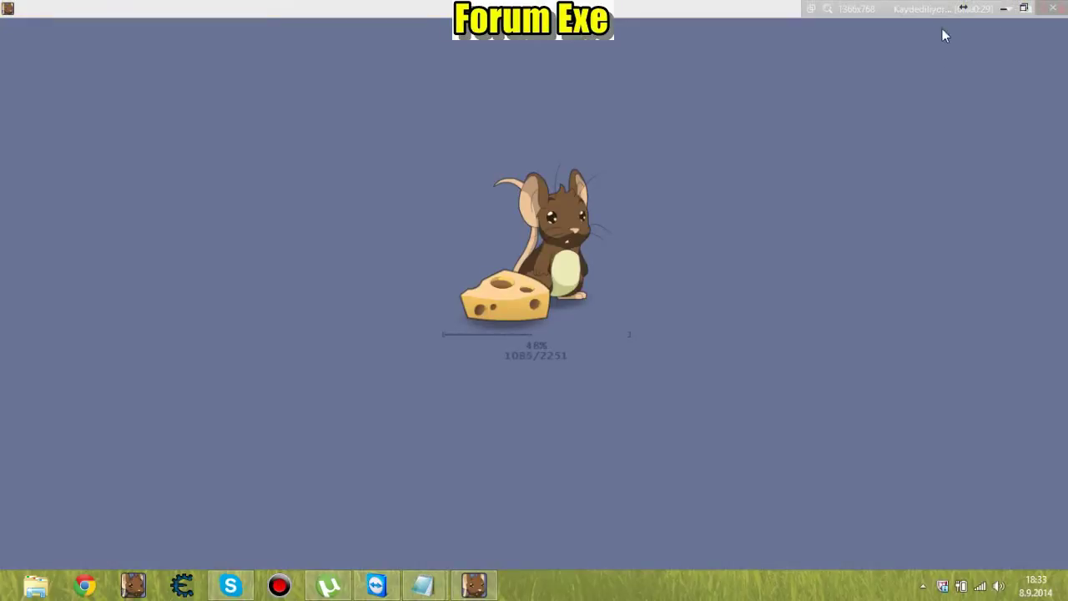
{"action": "left_click_drag", "start_coordinate": [936, 11], "coordinate": [954, 597]}
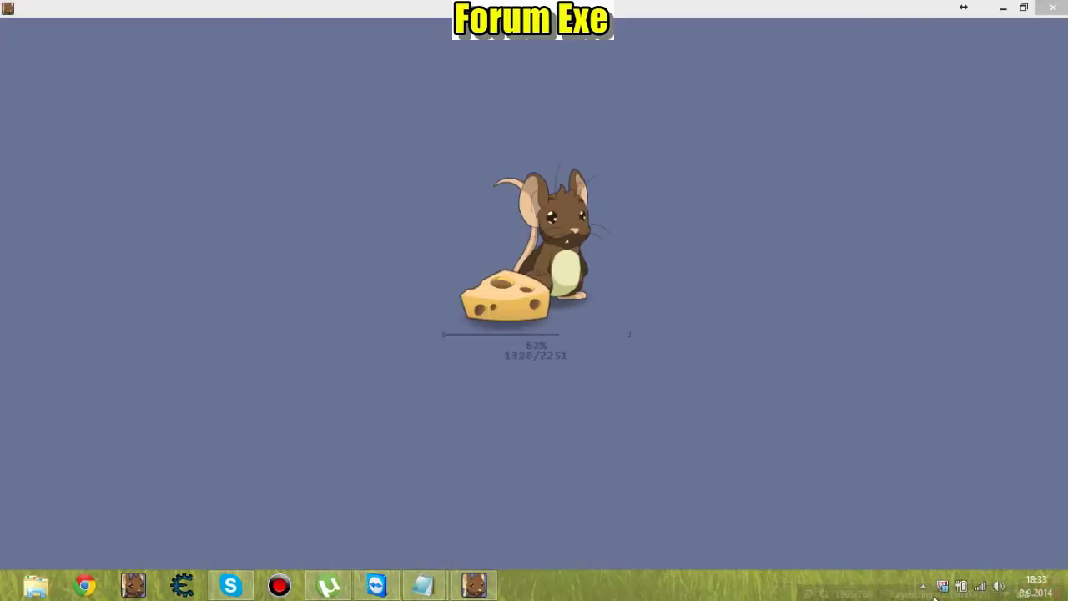
Minimize the Play Mice window and launch Cheat Engine
{"action": "left_click", "coordinate": [995, 78]}
{"action": "left_click", "coordinate": [1003, 7]}
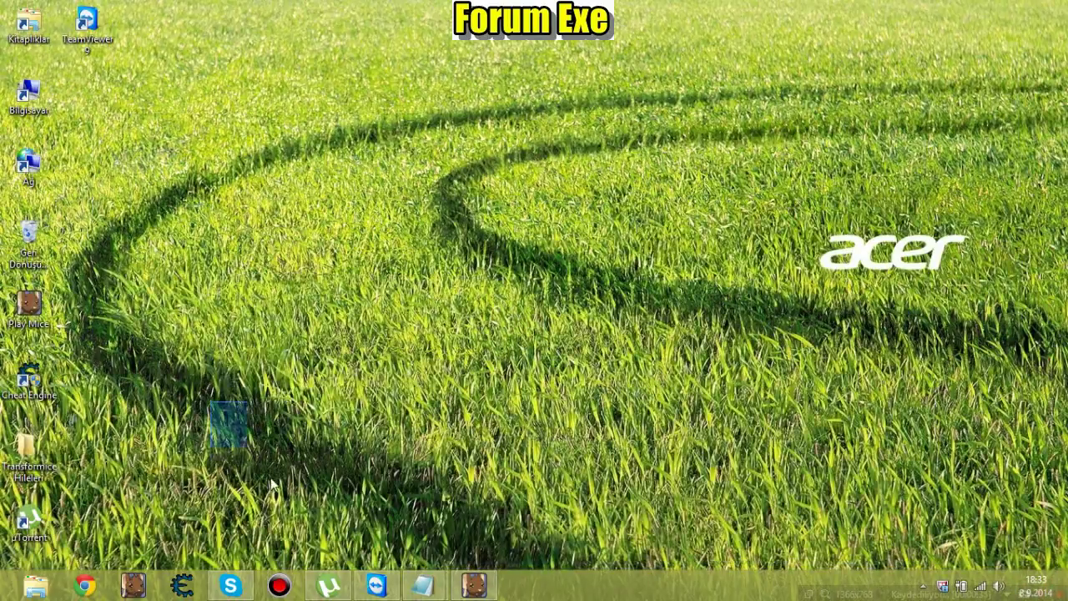
{"action": "left_click", "coordinate": [184, 584]}
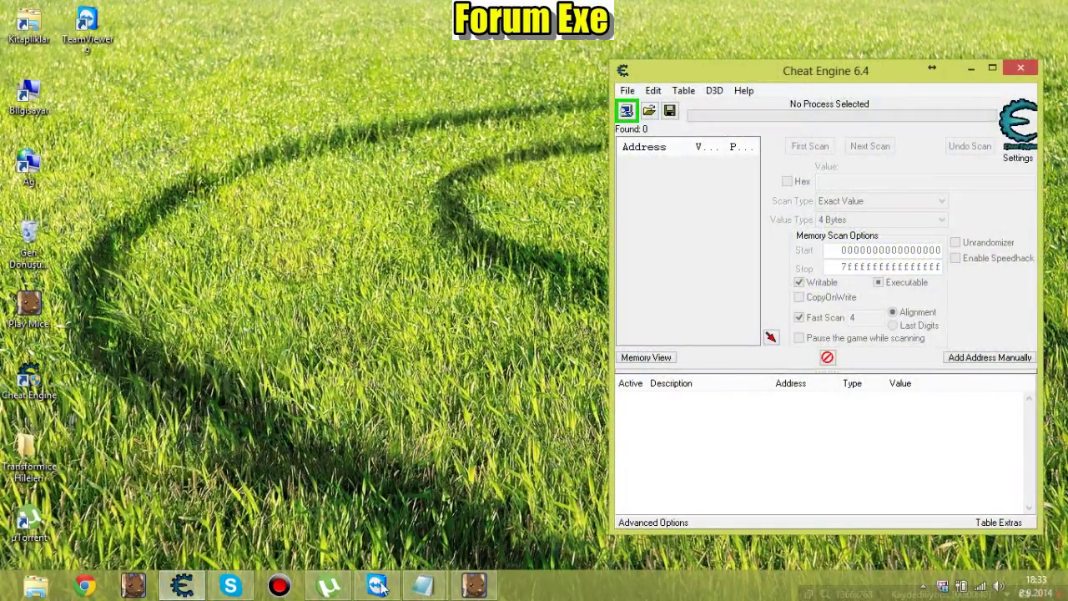
Switch to the Play Mice window, enter Transformice as a guest, and try moving the mouse character
{"action": "left_click", "coordinate": [474, 584]}
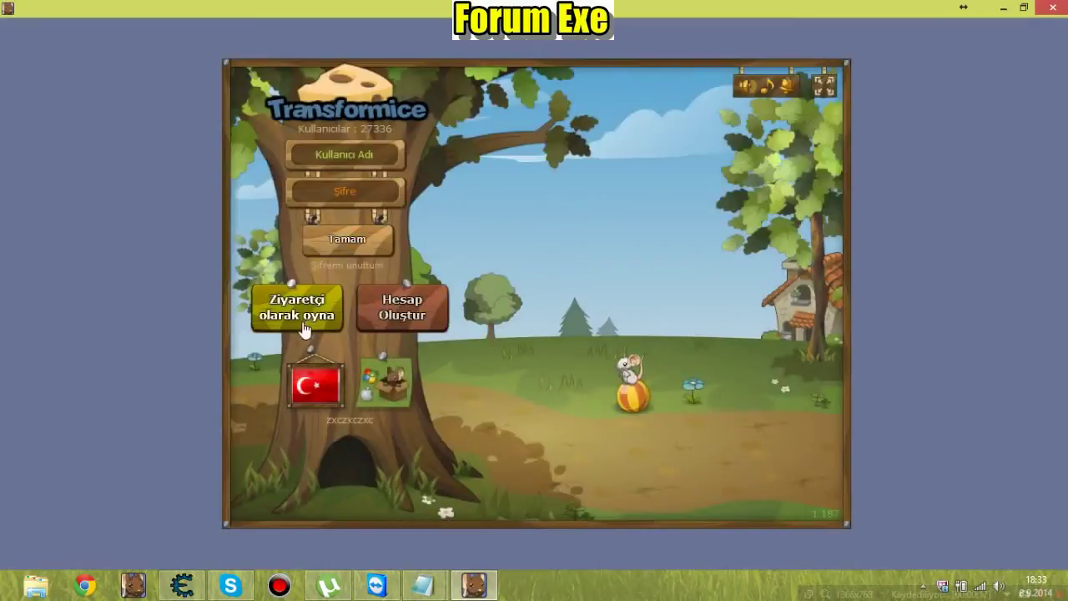
{"action": "left_click", "coordinate": [316, 322]}
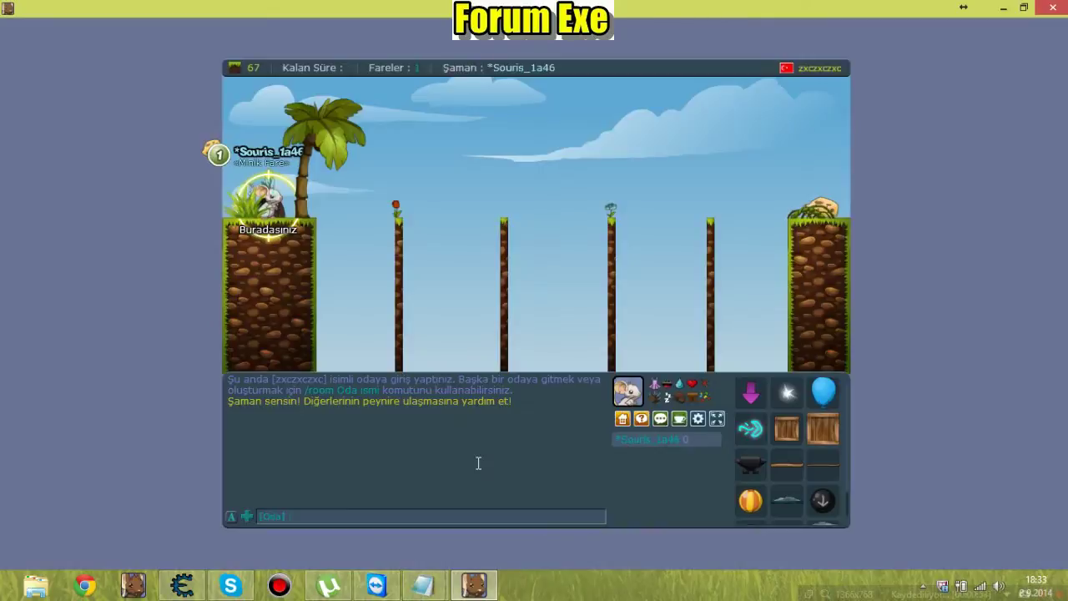
{"action": "key", "text": "Right"}
{"action": "key", "text": "Left"}
{"action": "key", "text": "Up"}
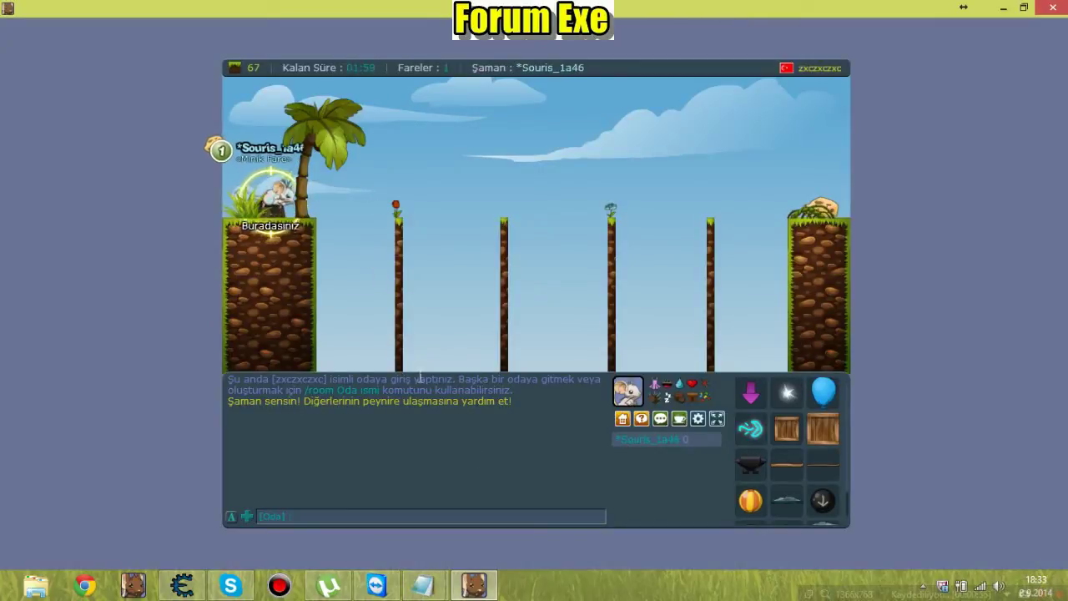
Minimize the game and attach Cheat Engine to the Play Mice.exe process
{"action": "left_click", "coordinate": [473, 585]}
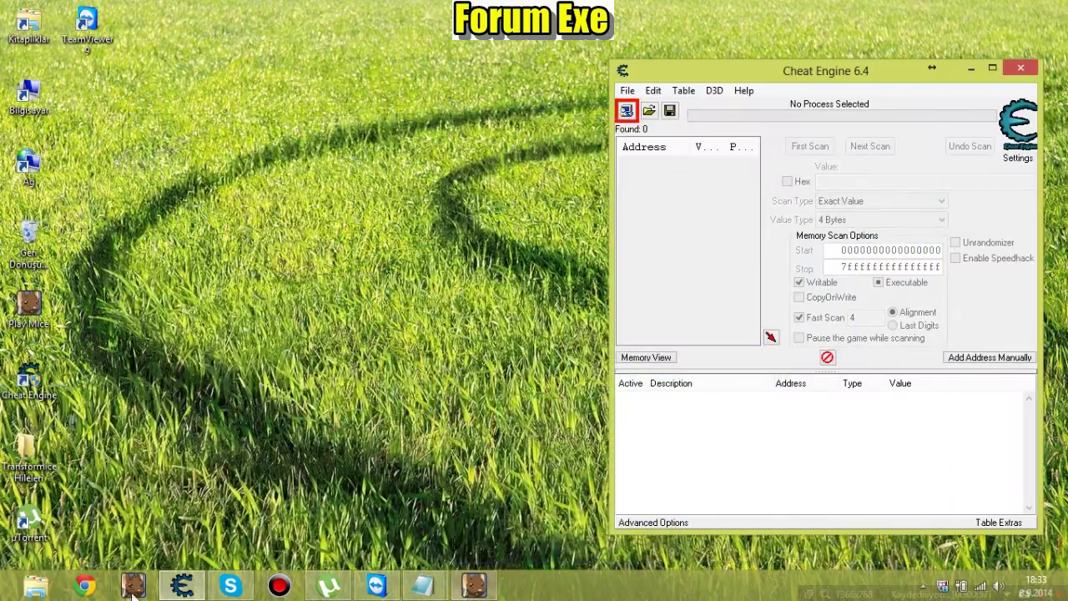
{"action": "left_click", "coordinate": [626, 110]}
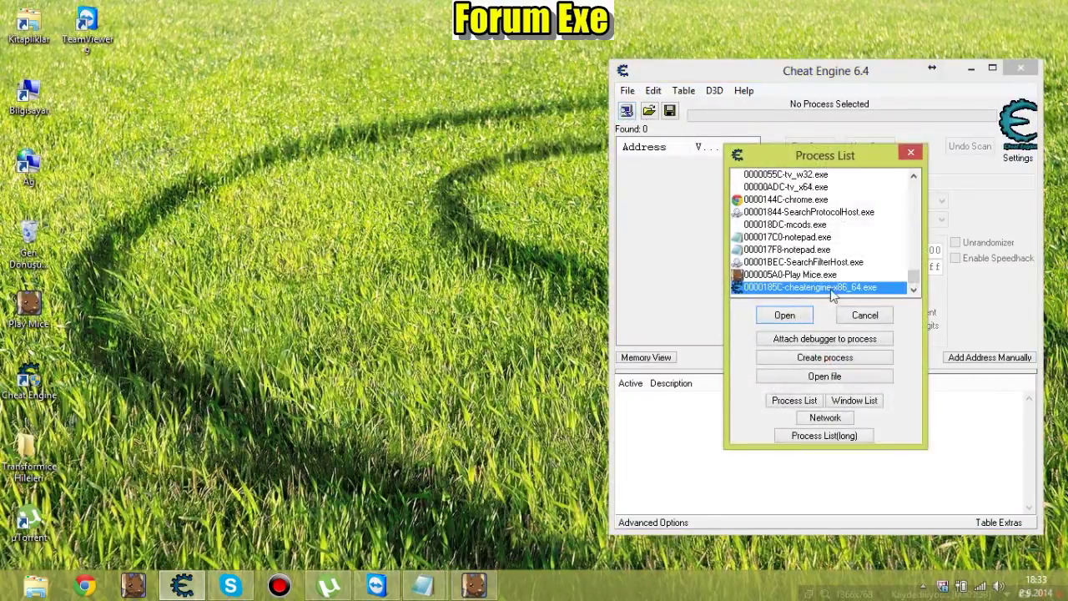
{"action": "double_click", "coordinate": [830, 276]}
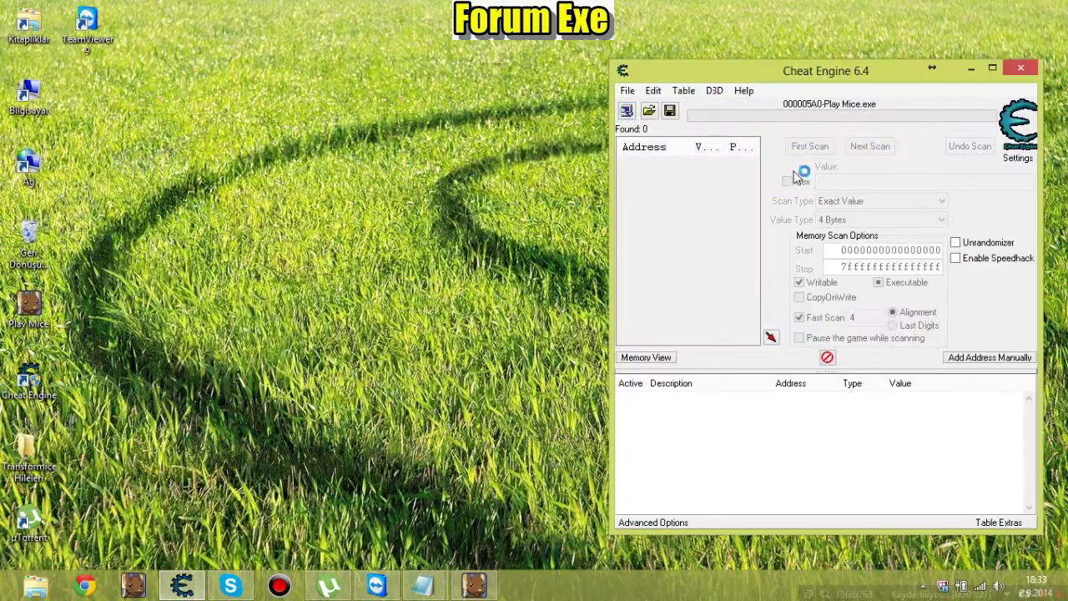
Turn off the Writable memory scan option and set the value type to Array of byte
{"action": "left_click", "coordinate": [798, 282]}
{"action": "left_click", "coordinate": [847, 220]}
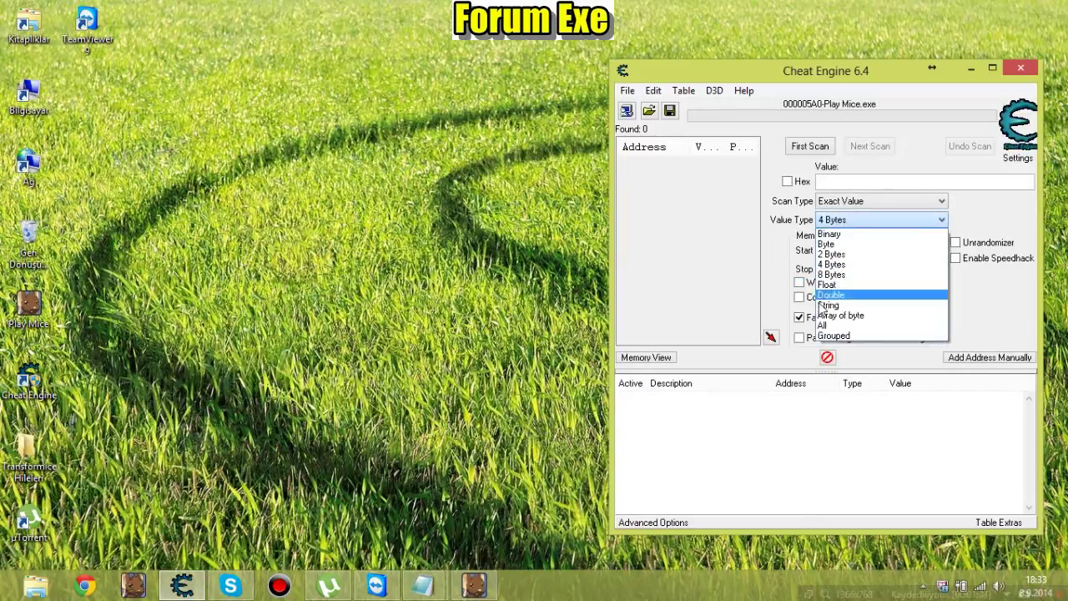
{"action": "left_click", "coordinate": [796, 280]}
{"action": "left_click", "coordinate": [851, 220]}
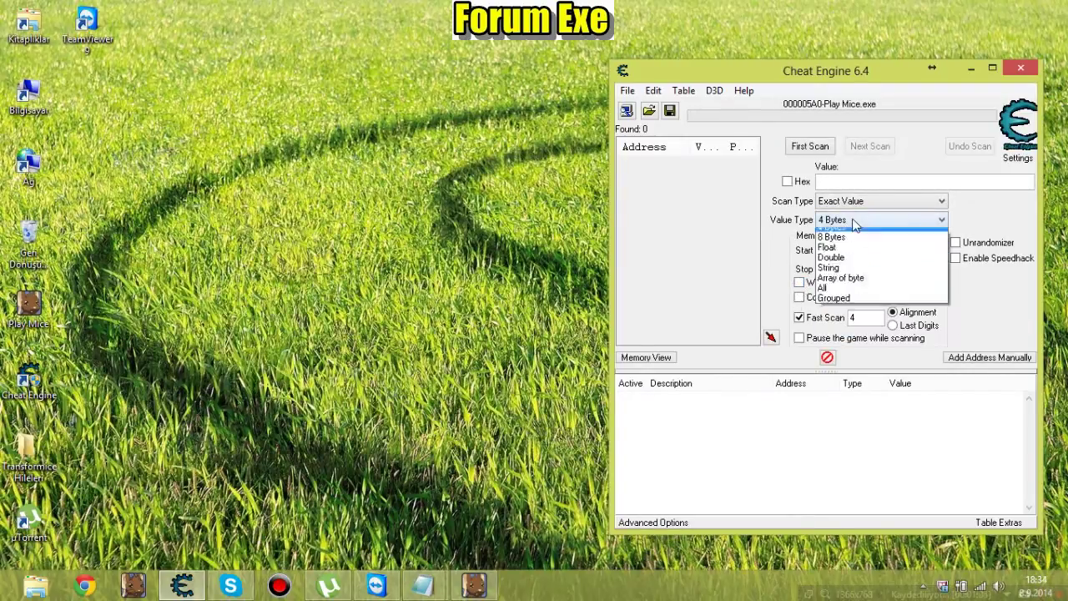
{"action": "left_click", "coordinate": [869, 315]}
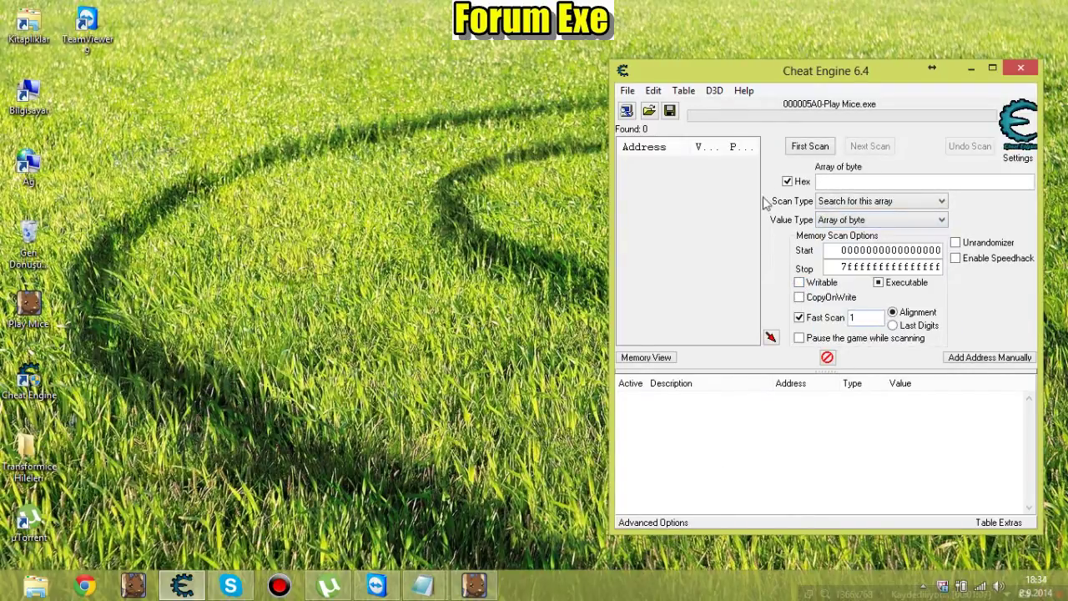
Open an empty Auto assemble script window from Cheat Engine
{"action": "left_click", "coordinate": [628, 91]}
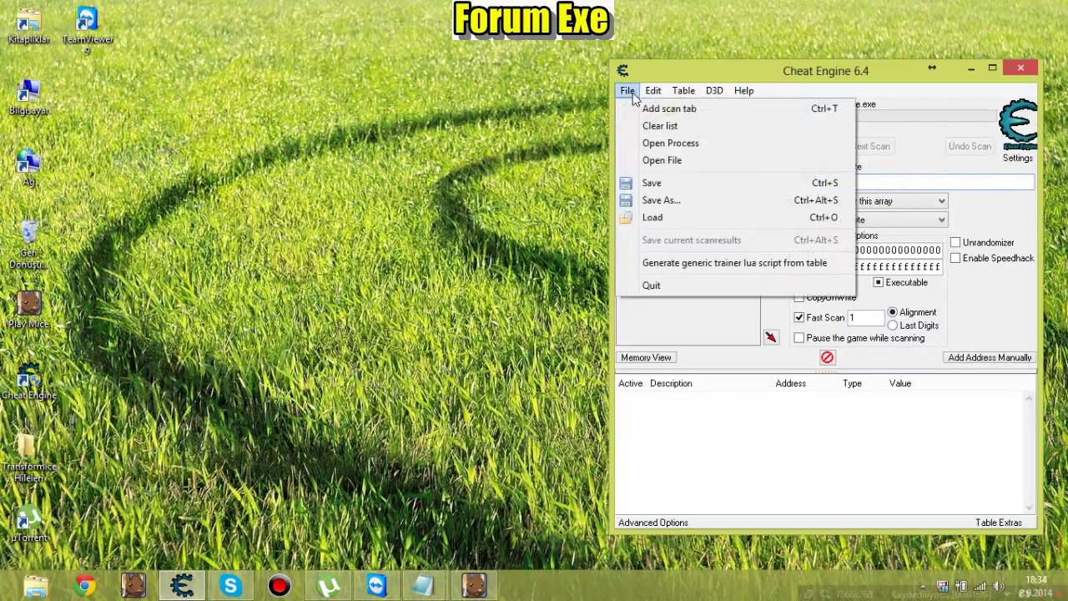
{"action": "left_click", "coordinate": [826, 442]}
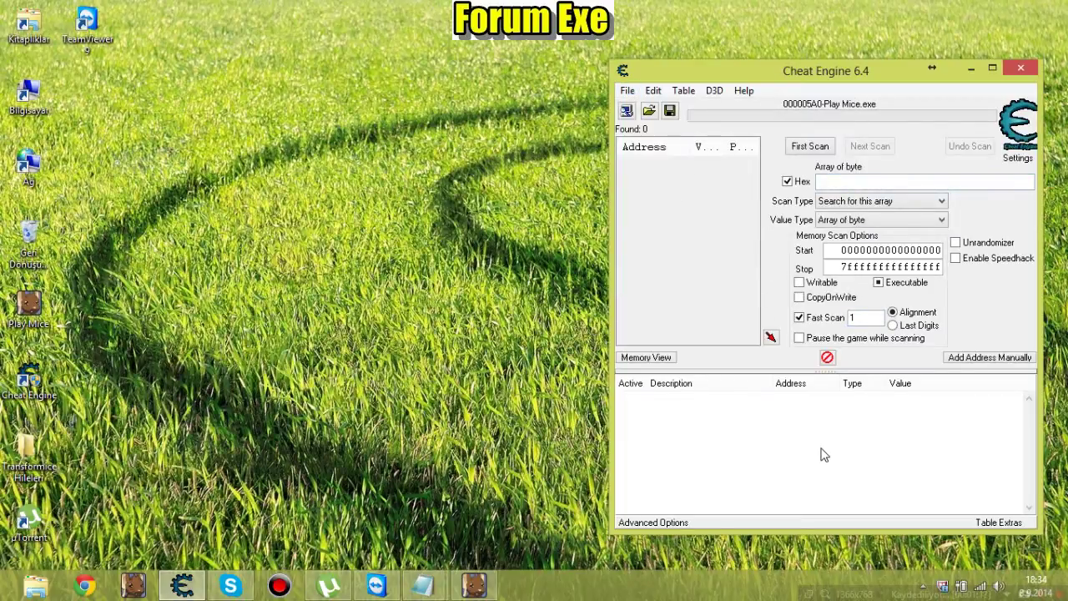
{"action": "key", "text": "ctrl+alt+a"}
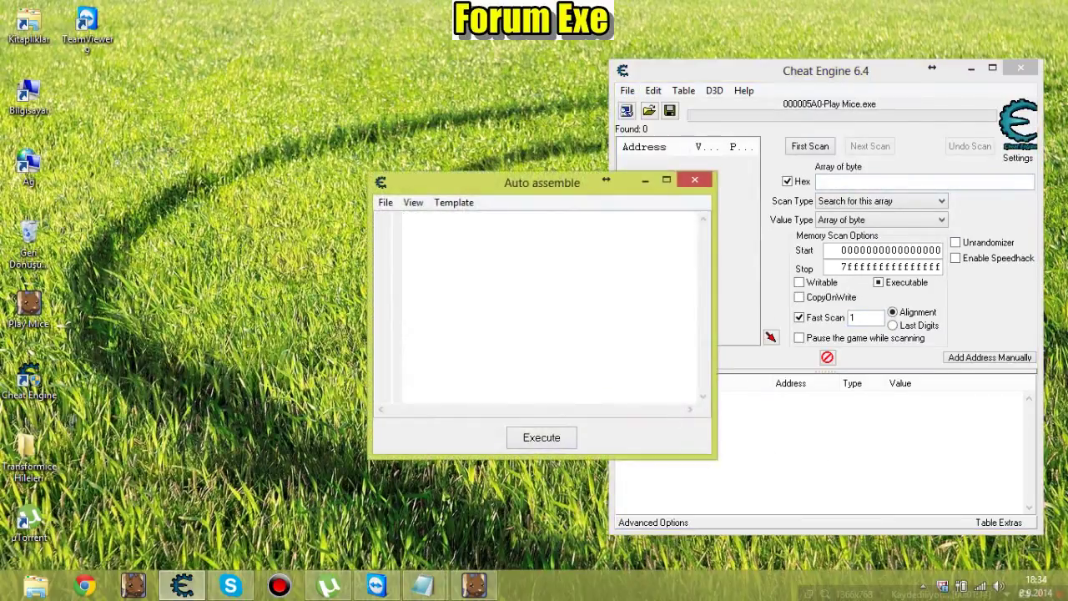
Copy the [ENABLE] and [DISABLE] sections from the Notepad file "Çeviklik hilesi güçlü" into the Auto assemble script
{"action": "mouse_move", "coordinate": [423, 584]}
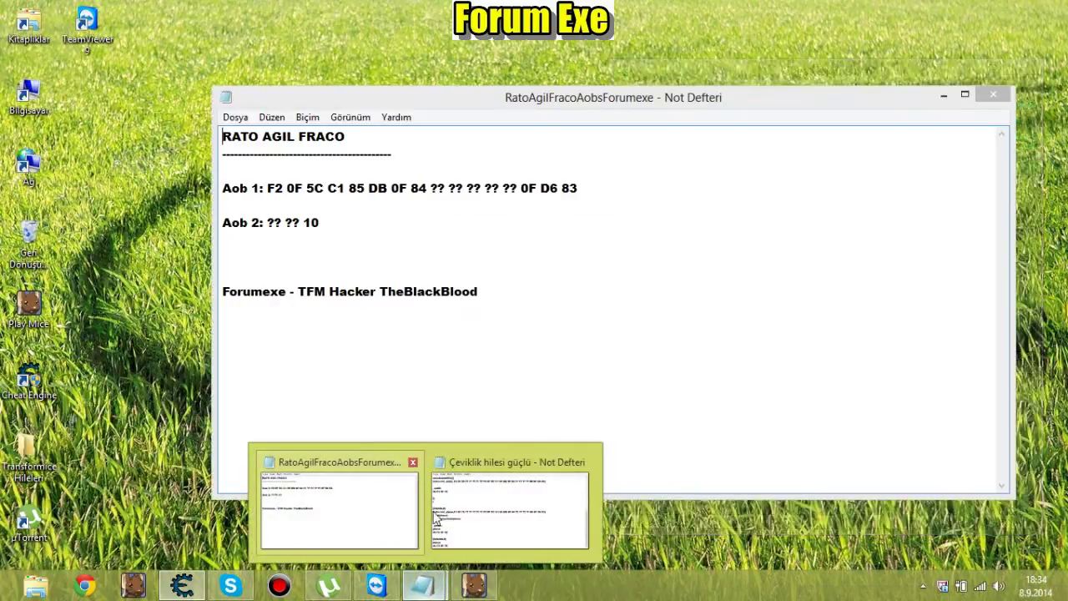
{"action": "left_click", "coordinate": [500, 509]}
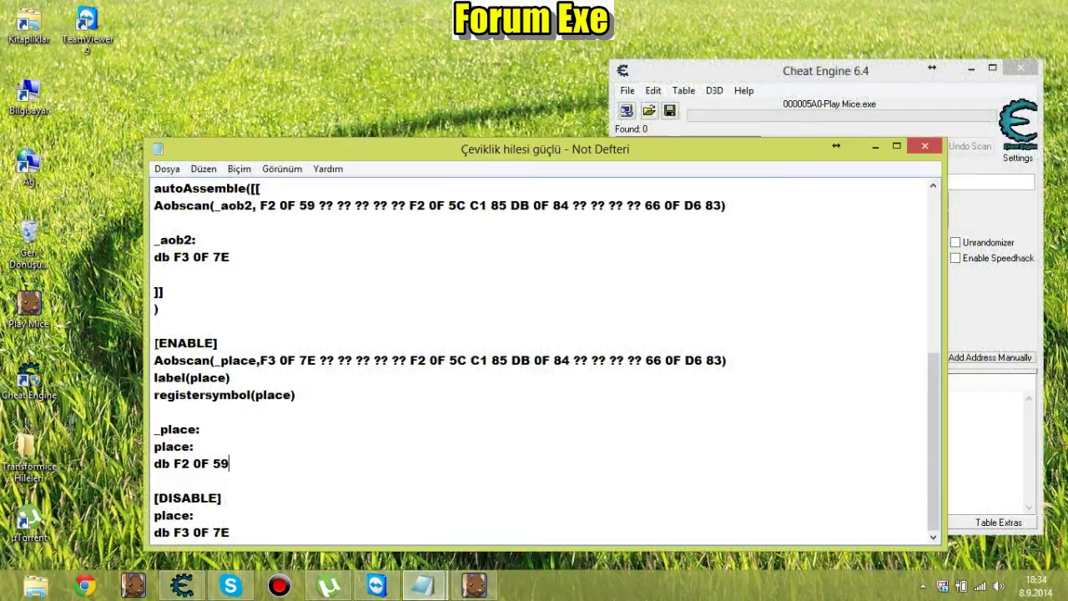
{"action": "left_click_drag", "start_coordinate": [156, 343], "coordinate": [232, 534]}
{"action": "key", "text": "ctrl+c"}
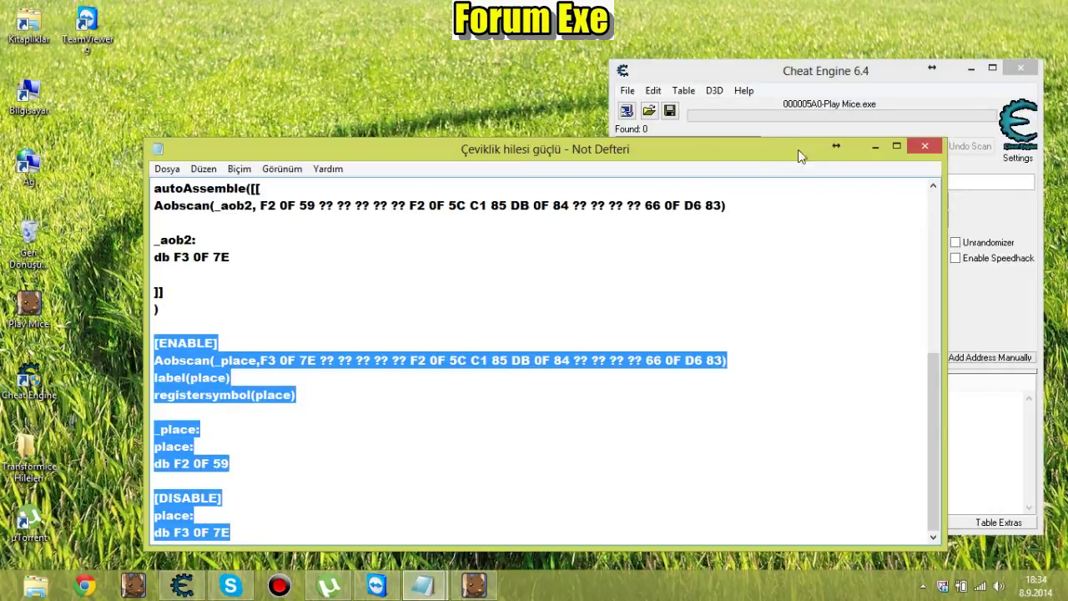
{"action": "left_click", "coordinate": [874, 146]}
{"action": "key", "text": "ctrl+v"}
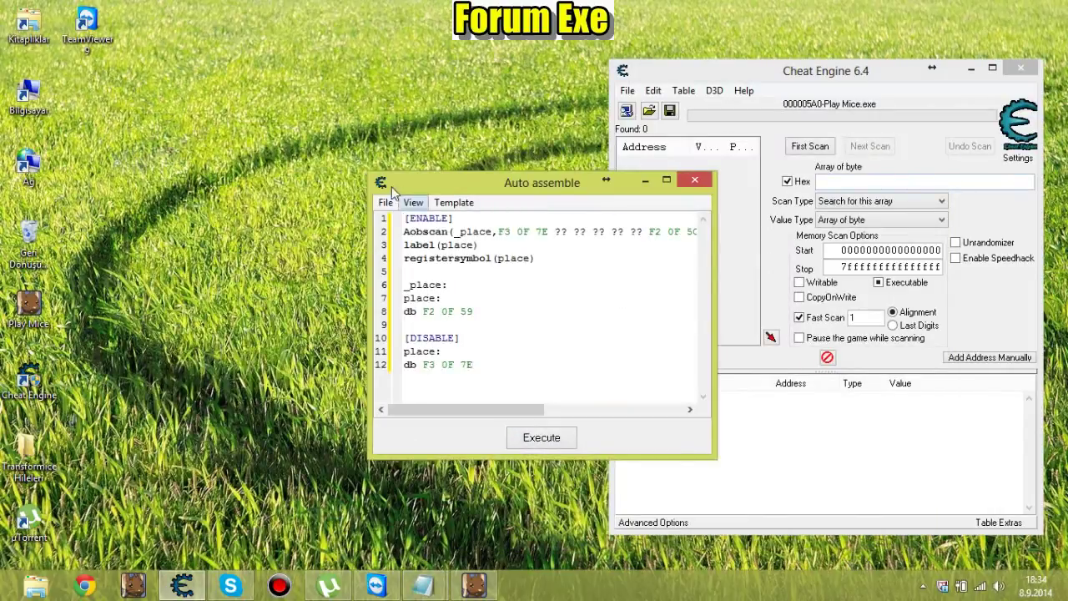
Assign the script to the current cheat table and close the Auto assemble window
{"action": "left_click", "coordinate": [385, 202]}
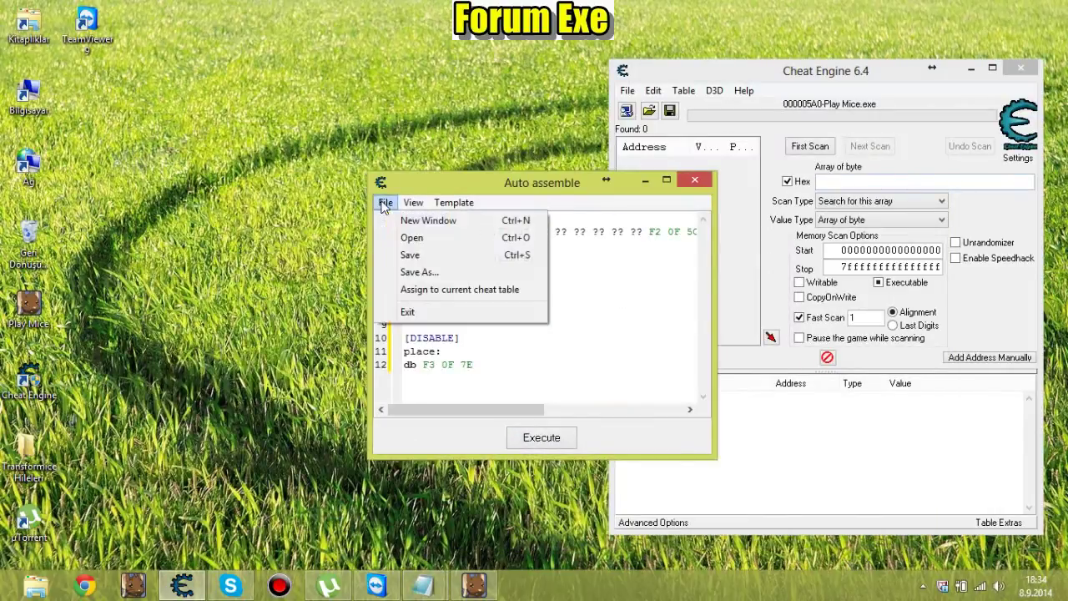
{"action": "left_click", "coordinate": [480, 292]}
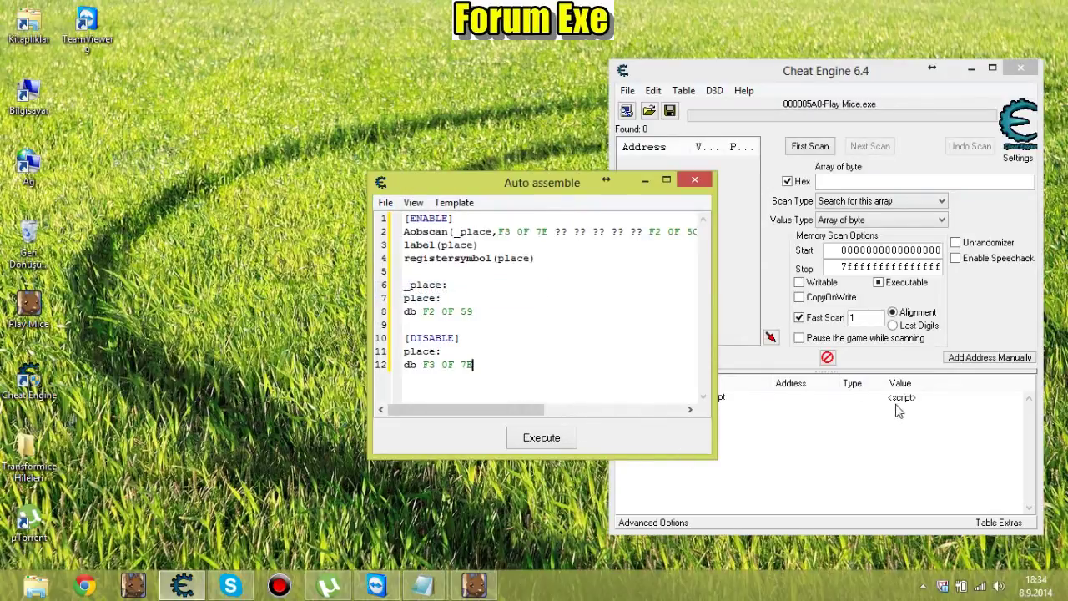
{"action": "left_click", "coordinate": [695, 181]}
Generate a generic trainer from the cheat table and move the CETrainer preview clear of the Trainer generator's settings
{"action": "left_click", "coordinate": [632, 94]}
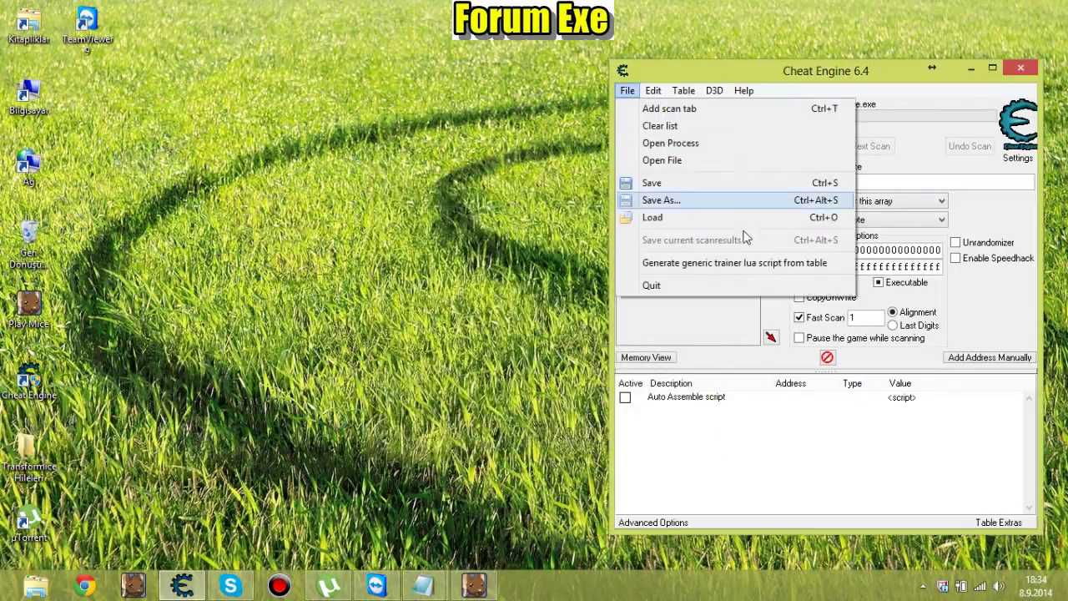
{"action": "left_click", "coordinate": [771, 262]}
{"action": "left_click", "coordinate": [628, 92]}
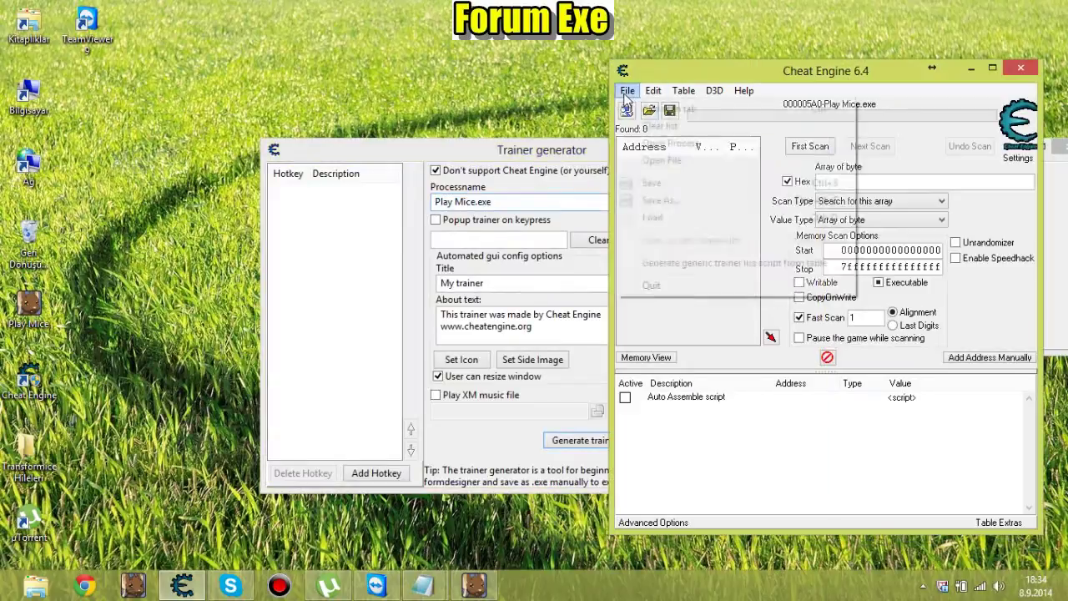
{"action": "left_click", "coordinate": [627, 92]}
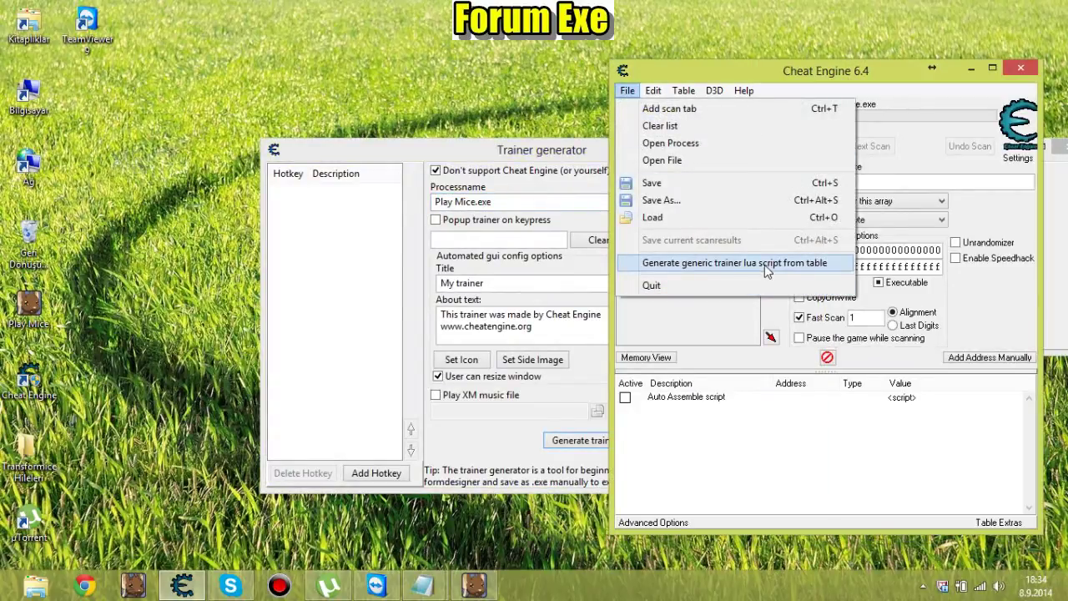
{"action": "left_click", "coordinate": [722, 71]}
{"action": "left_click", "coordinate": [503, 158]}
{"action": "left_click", "coordinate": [1059, 208]}
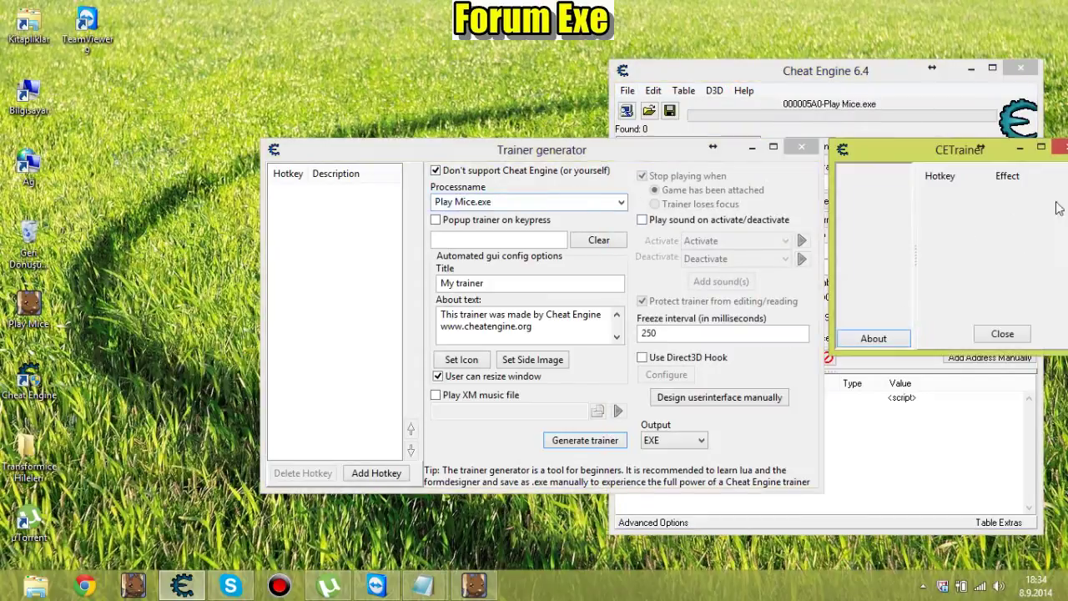
{"action": "left_click_drag", "start_coordinate": [962, 159], "coordinate": [719, 21]}
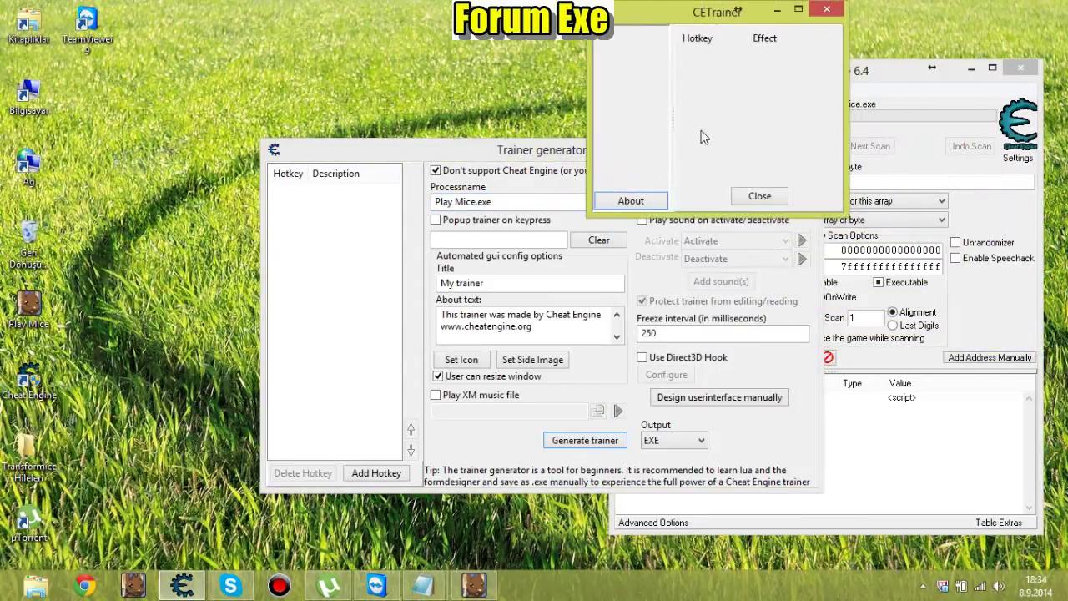
Add a Z hotkey to the Auto Assemble script with the action Enable script and the description "Hile aktif"
{"action": "left_click", "coordinate": [373, 280]}
{"action": "left_click", "coordinate": [376, 472]}
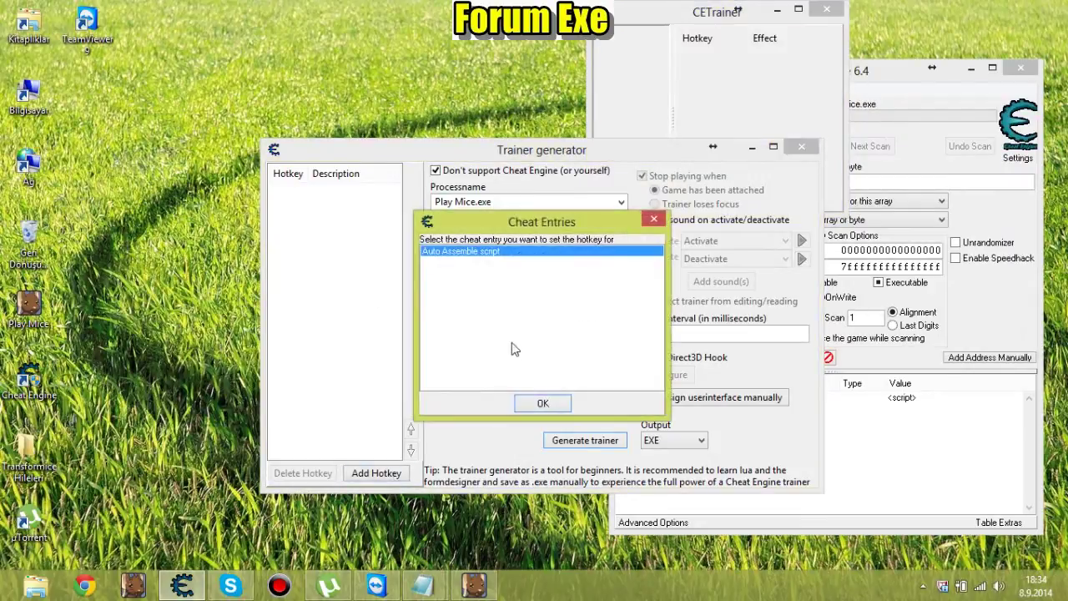
{"action": "left_click_drag", "start_coordinate": [521, 224], "coordinate": [577, 244]}
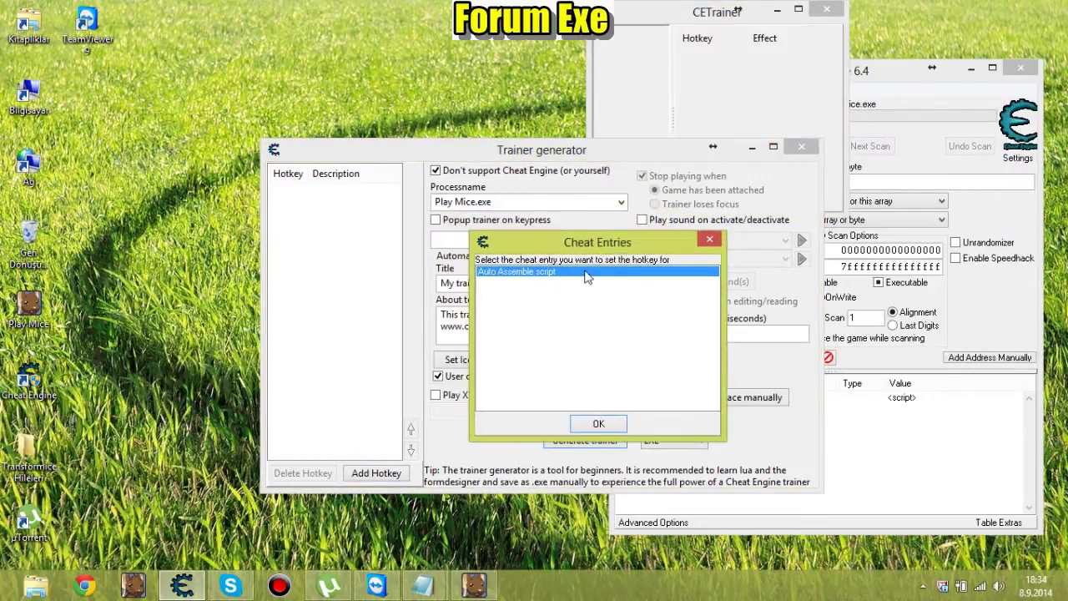
{"action": "left_click", "coordinate": [597, 424]}
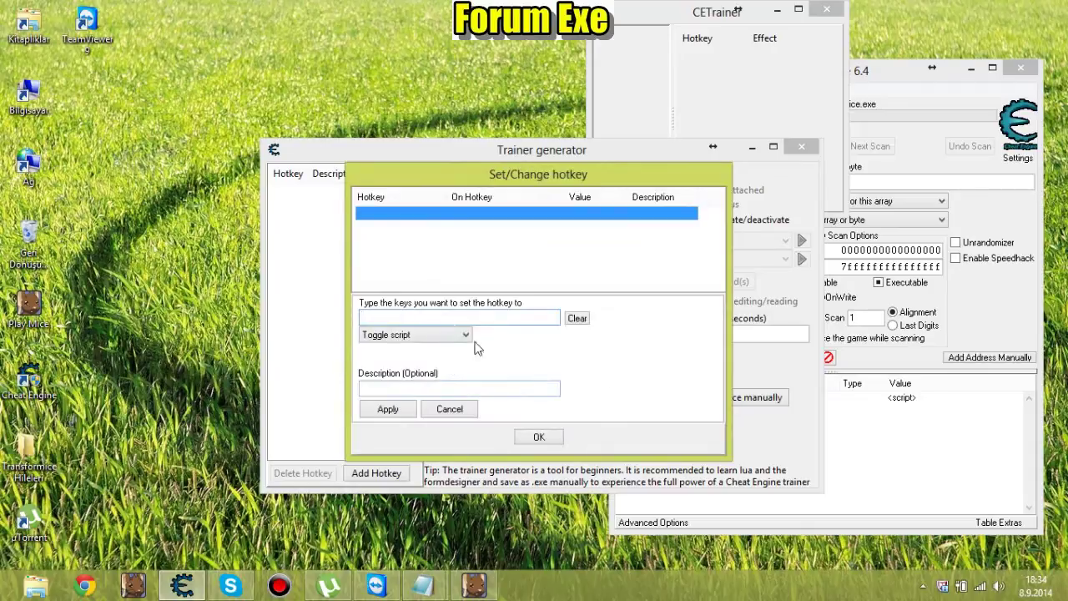
{"action": "left_click", "coordinate": [456, 334]}
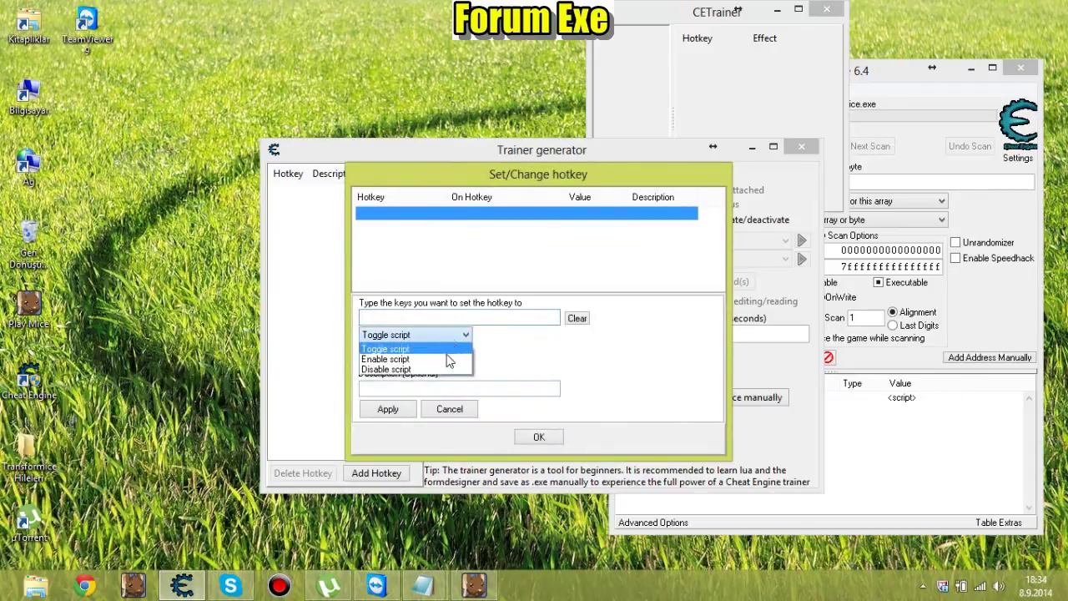
{"action": "left_click", "coordinate": [447, 355]}
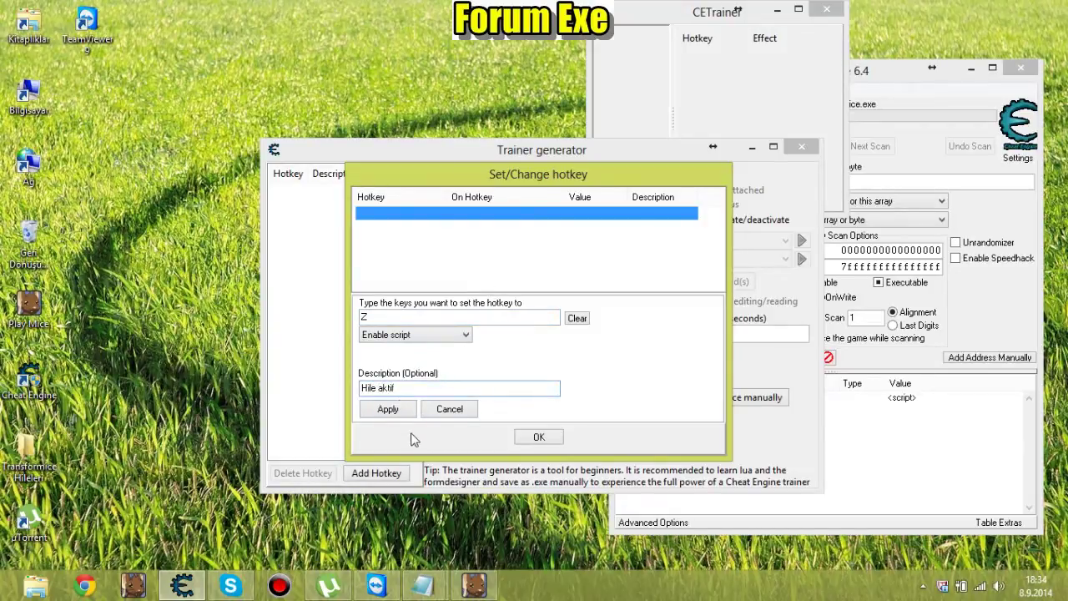
{"action": "left_click", "coordinate": [388, 410]}
Add an X hotkey with the action Disable script and the description "Hile pasif", and confirm the hotkey settings
{"action": "left_click", "coordinate": [393, 313]}
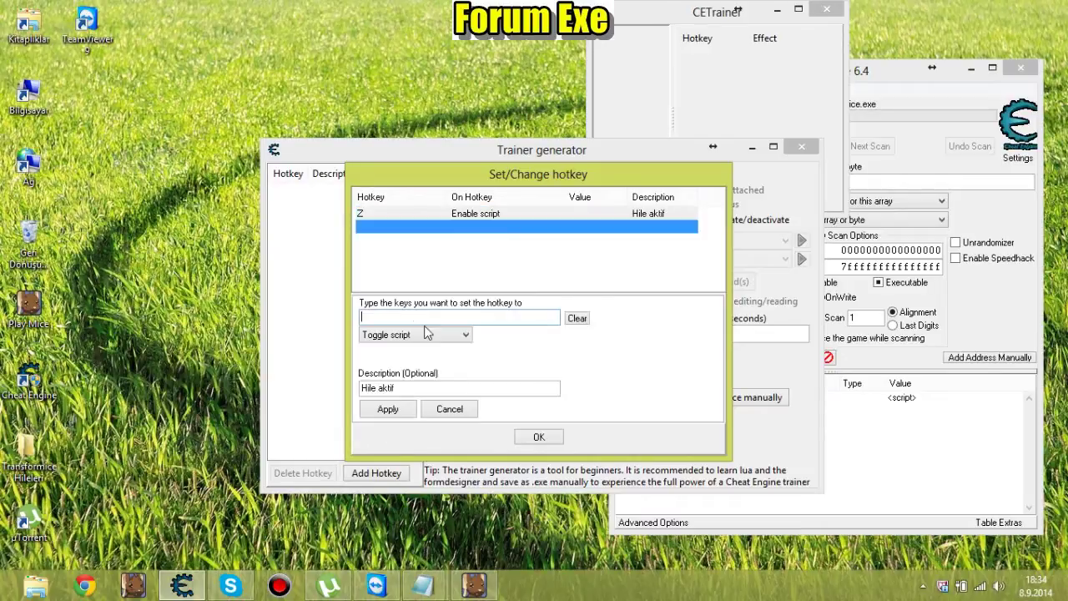
{"action": "left_click", "coordinate": [439, 339]}
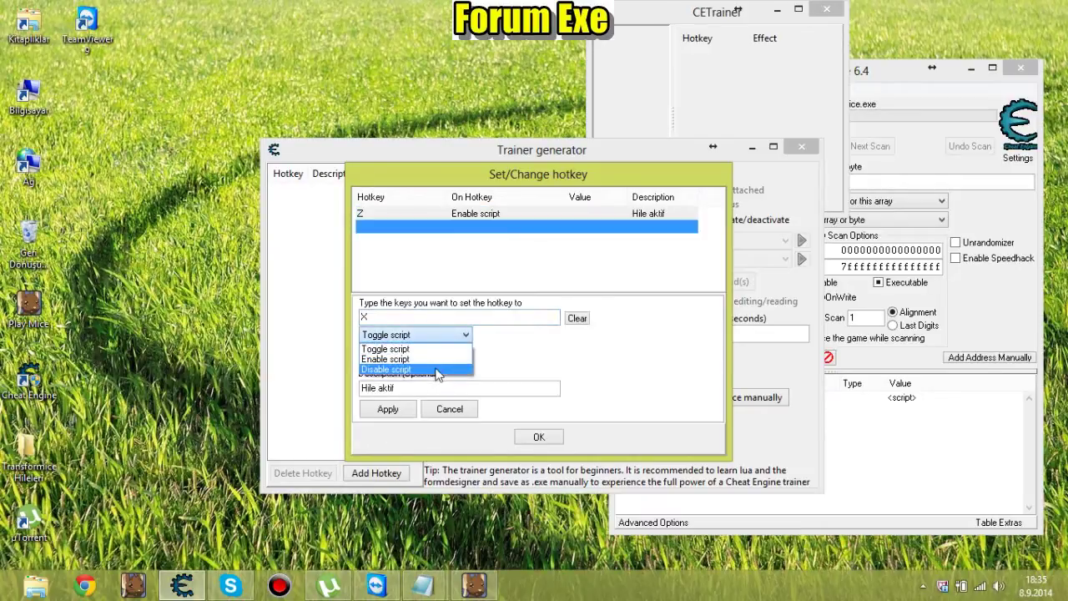
{"action": "left_click", "coordinate": [436, 370]}
{"action": "key", "text": "Tab"}
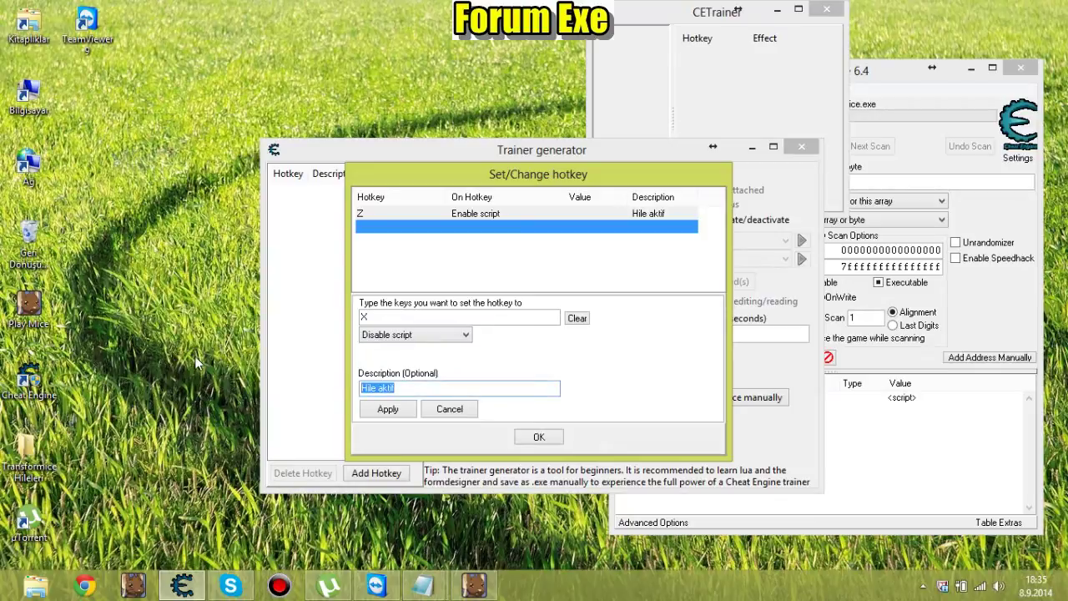
{"action": "type", "text": "Hile pasif"}
{"action": "left_click", "coordinate": [381, 410]}
{"action": "left_click", "coordinate": [534, 436]}
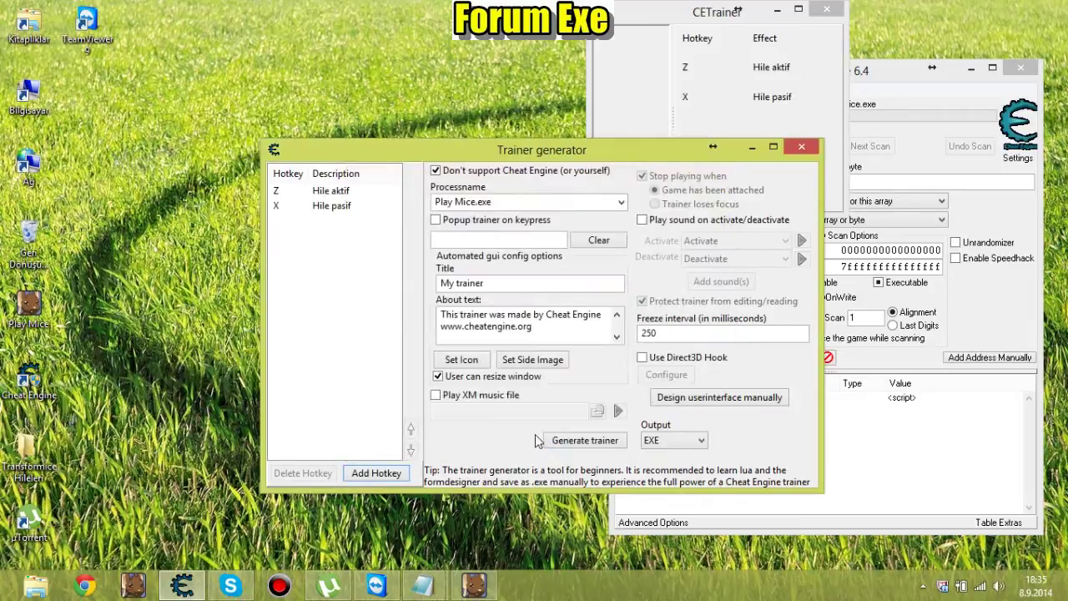
Switch to designing the trainer's user interface manually and move the CETrainer form clear of the designer toolbar
{"action": "left_click", "coordinate": [712, 398]}
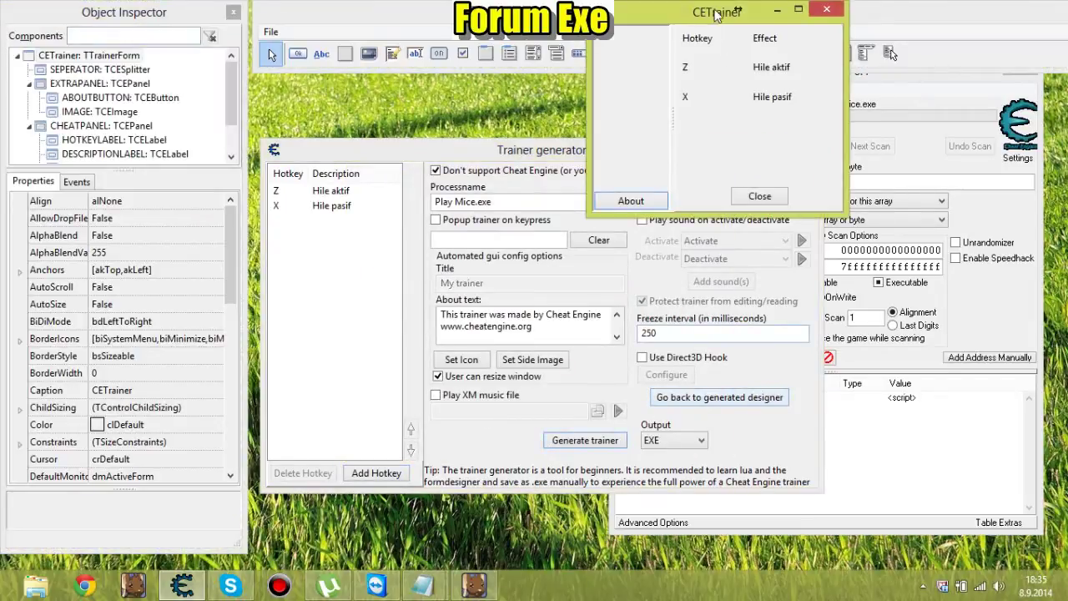
{"action": "left_click_drag", "start_coordinate": [716, 11], "coordinate": [392, 84]}
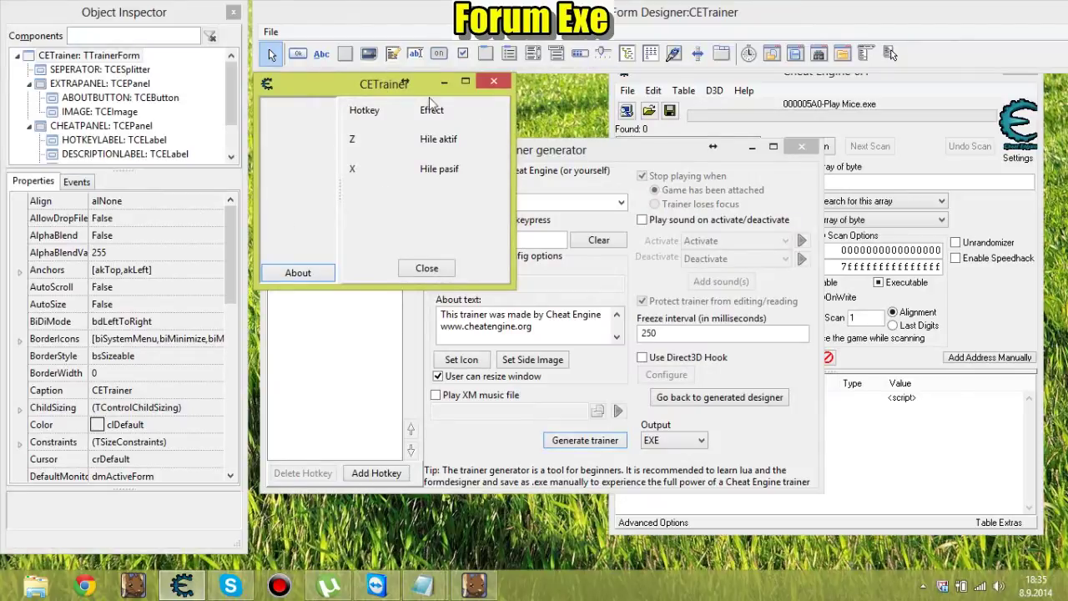
{"action": "left_click_drag", "start_coordinate": [326, 11], "coordinate": [324, 10]}
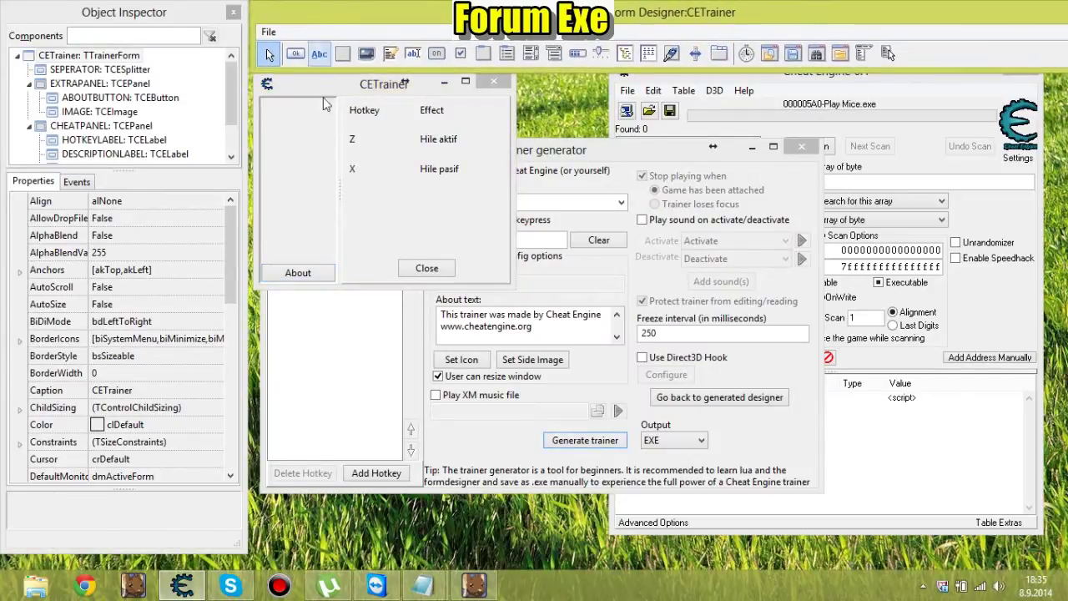
{"action": "left_click_drag", "start_coordinate": [342, 86], "coordinate": [645, 134]}
Delete the cheat panel, side panel and separator from the CETrainer form, leaving the form empty
{"action": "left_click", "coordinate": [681, 252]}
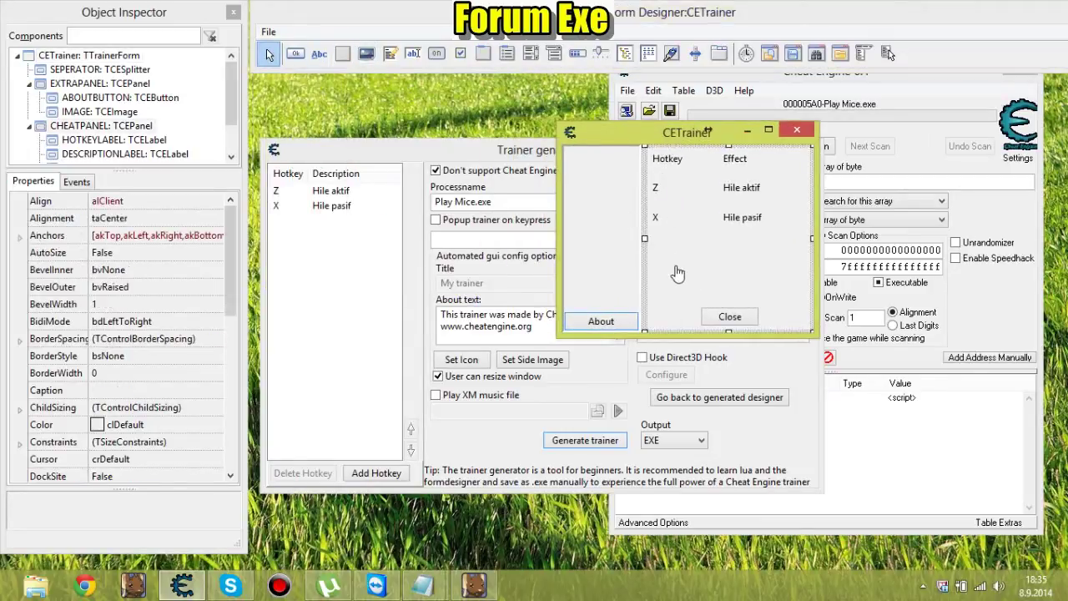
{"action": "key", "text": "Delete"}
{"action": "left_click", "coordinate": [619, 237]}
{"action": "key", "text": "Delete"}
{"action": "left_click", "coordinate": [592, 237]}
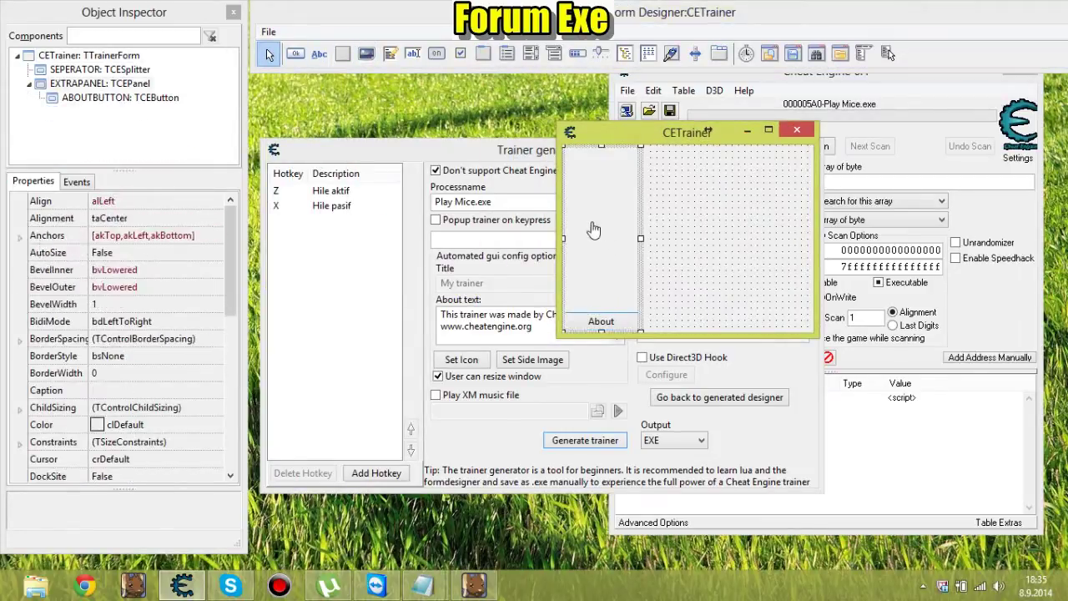
{"action": "key", "text": "Delete"}
{"action": "left_click", "coordinate": [565, 220]}
{"action": "key", "text": "Delete"}
Place an image component about 132 px high near the middle of the empty CETrainer form
{"action": "left_click", "coordinate": [366, 54]}
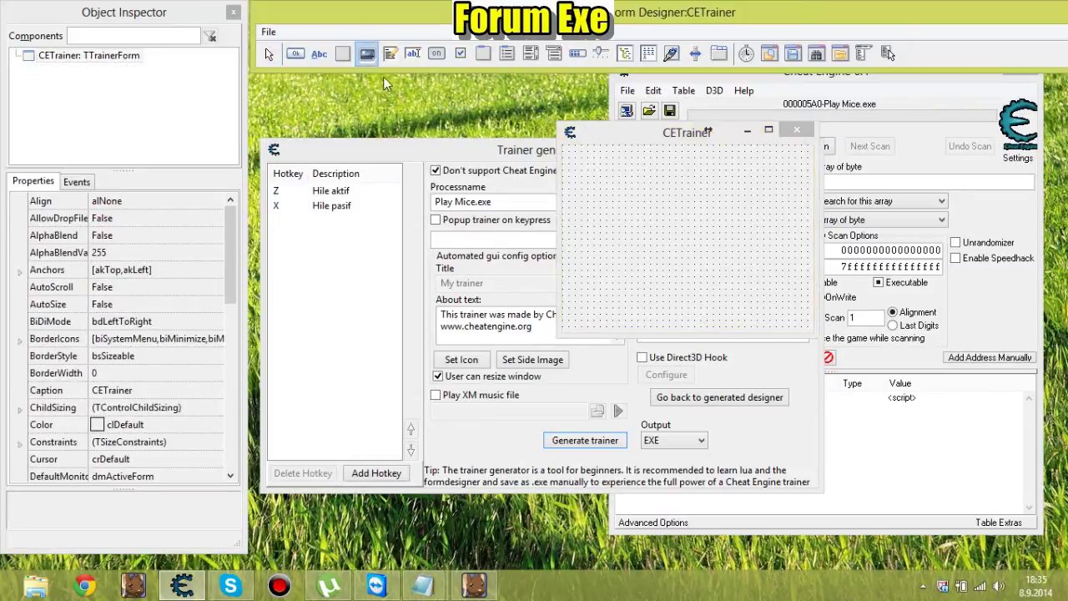
{"action": "left_click_drag", "start_coordinate": [607, 198], "coordinate": [779, 301]}
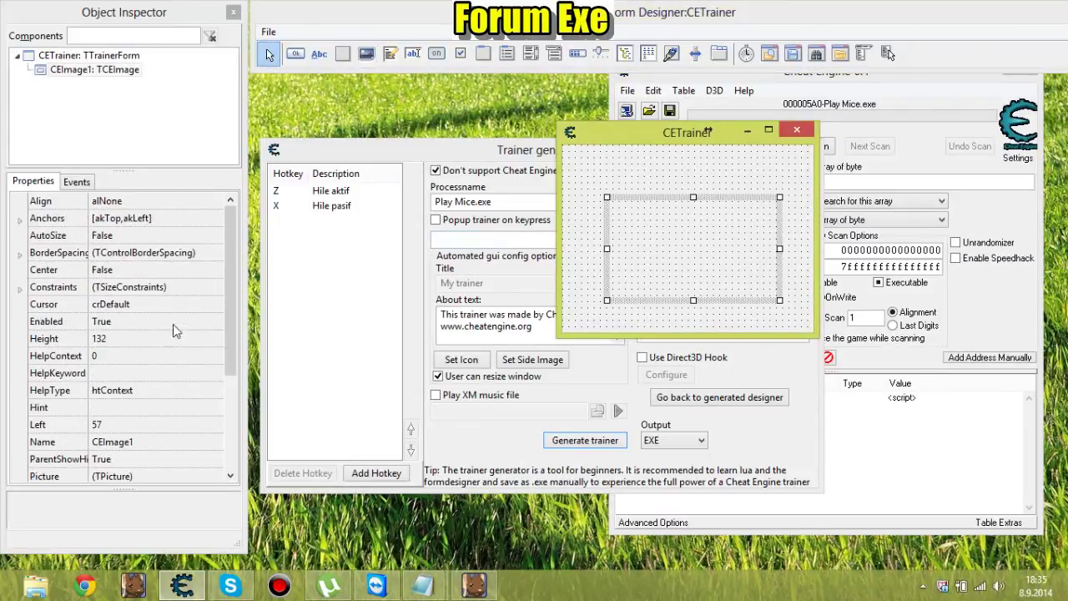
{"action": "mouse_move", "coordinate": [701, 269]}
{"action": "left_mouse_down"}
{"action": "mouse_move", "coordinate": [677, 242]}
{"action": "mouse_move", "coordinate": [715, 253]}
{"action": "left_mouse_up"}
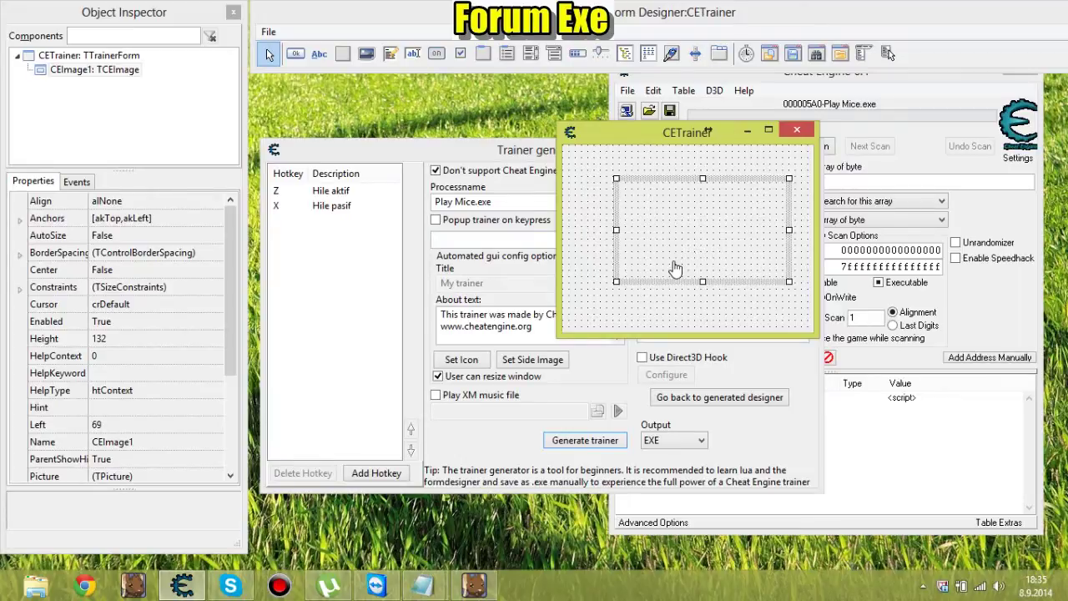
{"action": "left_click_drag", "start_coordinate": [697, 140], "coordinate": [707, 205]}
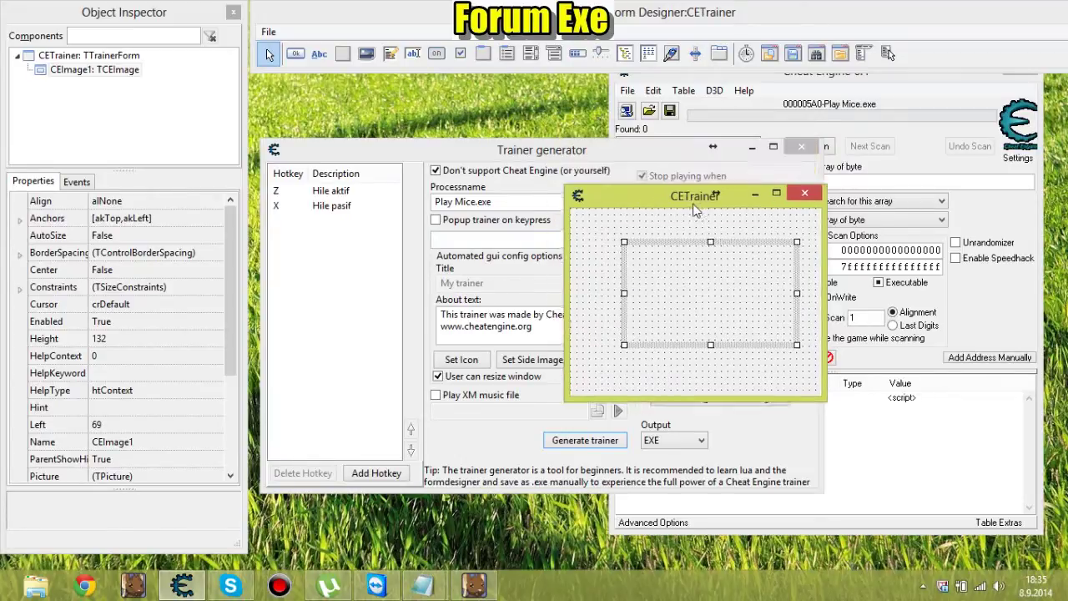
Clear the default About text in the Trainer generator
{"action": "left_click", "coordinate": [486, 241]}
{"action": "left_click", "coordinate": [521, 202]}
{"action": "left_click", "coordinate": [534, 325]}
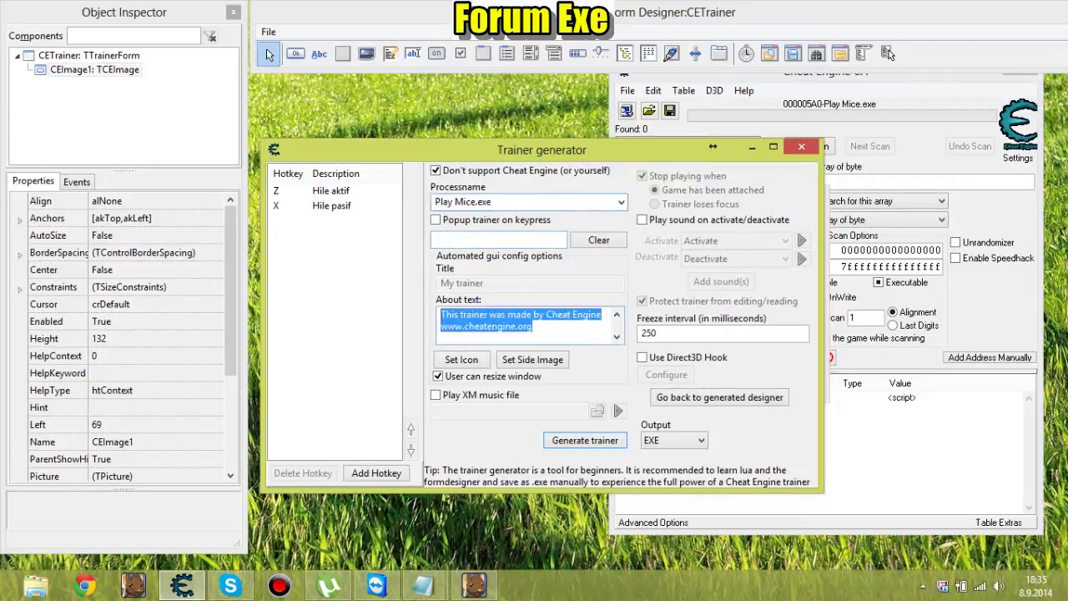
{"action": "key", "text": "BackSpace"}
Try to generate the trainer as an EXE named "Çevik fare güçlü" on the desktop (Masaüstü)
{"action": "left_click", "coordinate": [583, 440]}
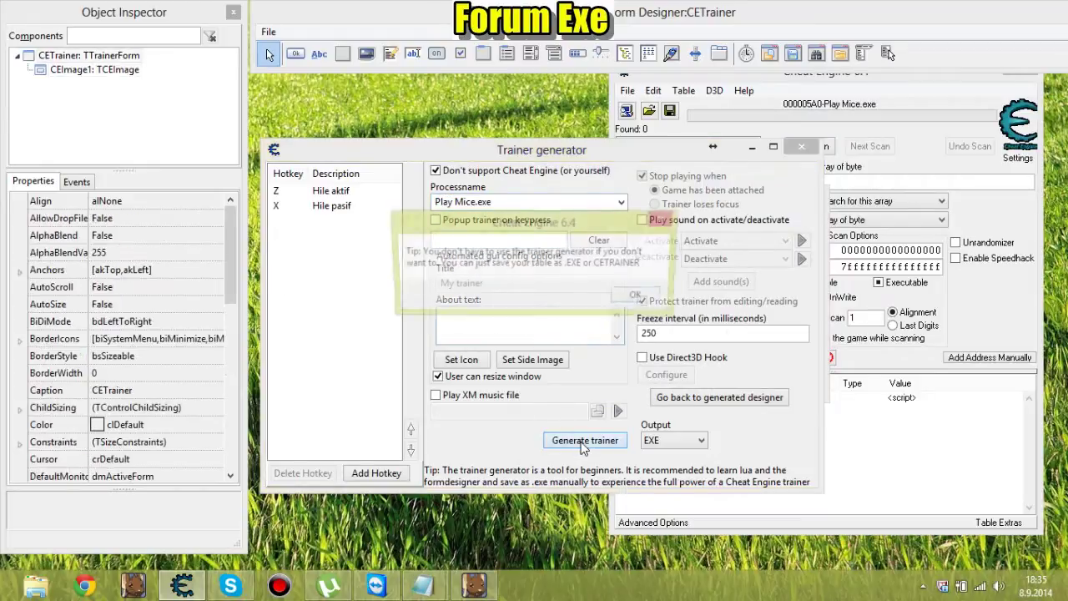
{"action": "left_click", "coordinate": [639, 296]}
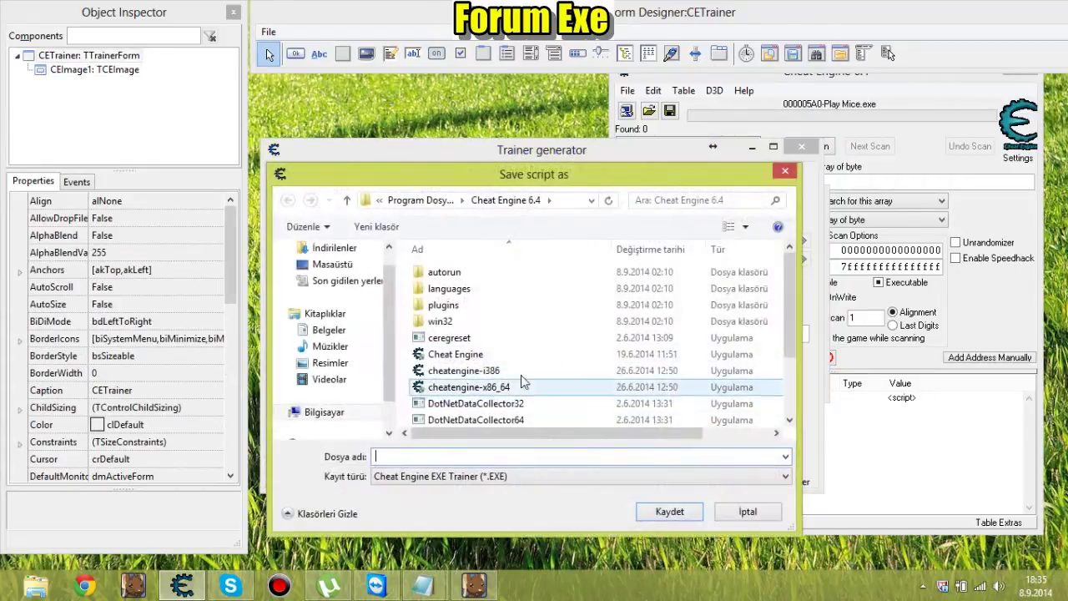
{"action": "left_click", "coordinate": [332, 264]}
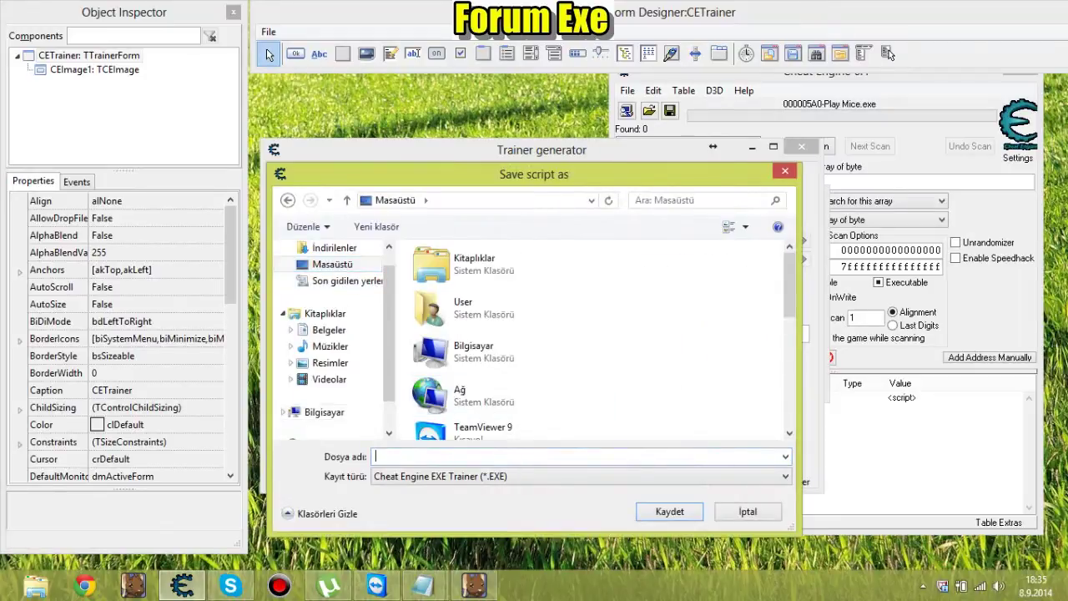
{"action": "left_click_drag", "start_coordinate": [792, 267], "coordinate": [791, 394]}
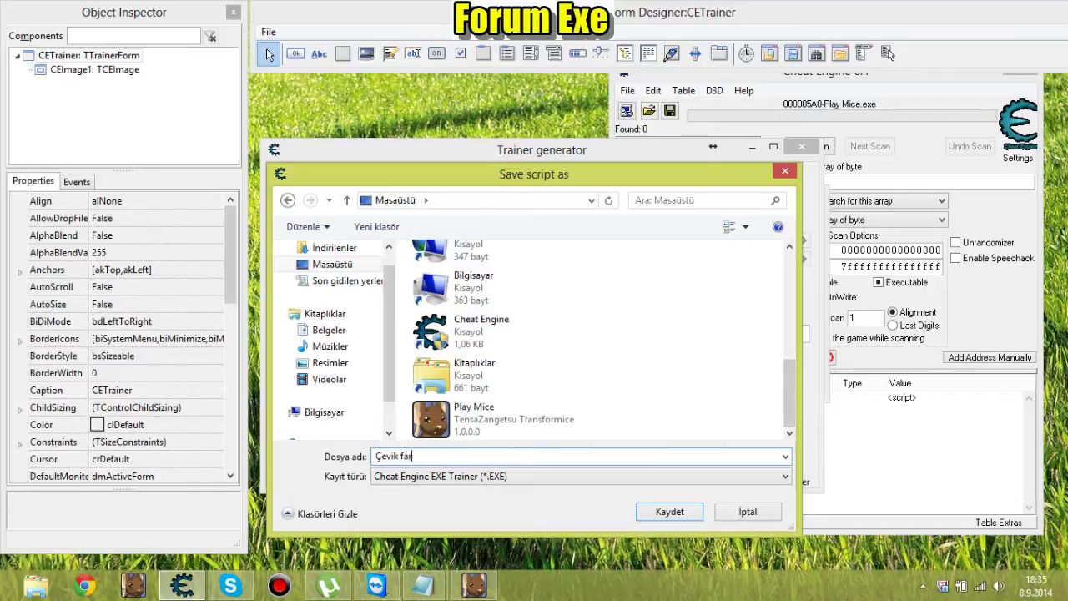
{"action": "left_click", "coordinate": [695, 515]}
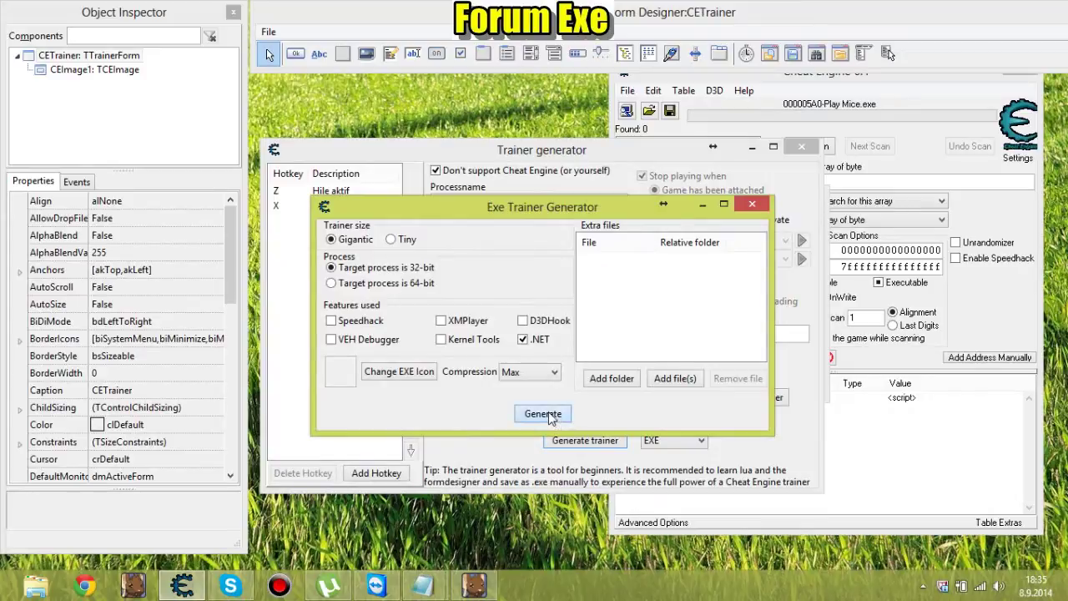
{"action": "left_click", "coordinate": [547, 414]}
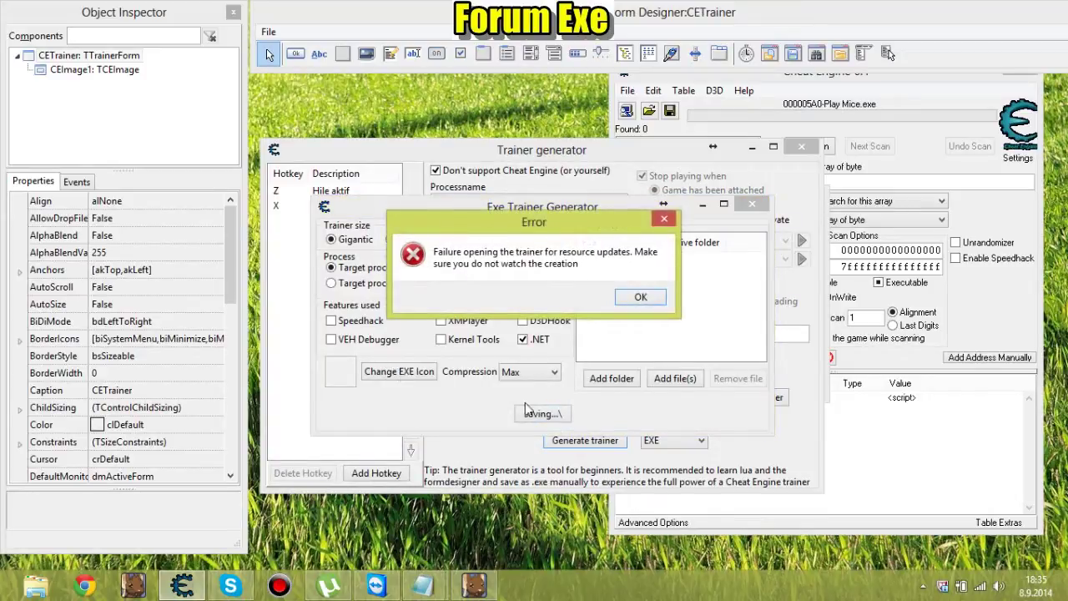
{"action": "left_click", "coordinate": [640, 298]}
{"action": "left_click", "coordinate": [376, 376]}
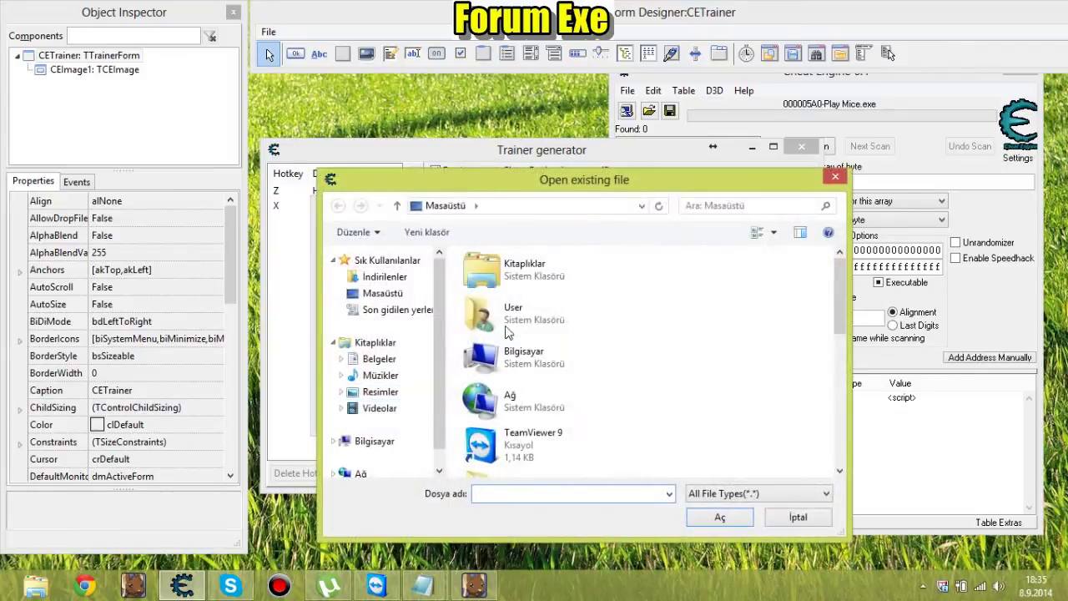
{"action": "left_click", "coordinate": [386, 293]}
{"action": "left_click", "coordinate": [603, 495]}
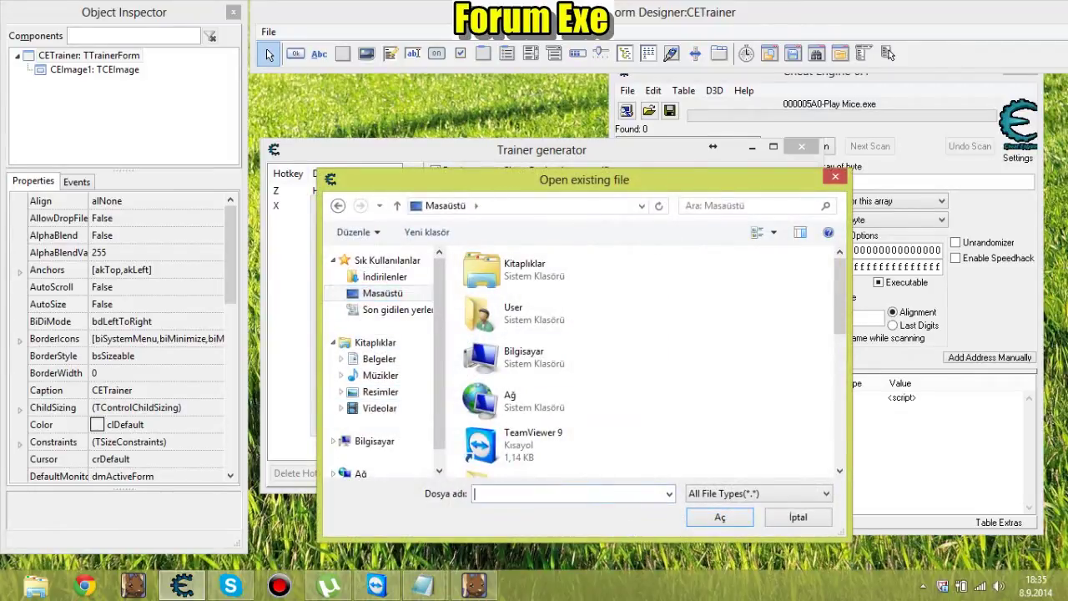
{"action": "left_click", "coordinate": [786, 519]}
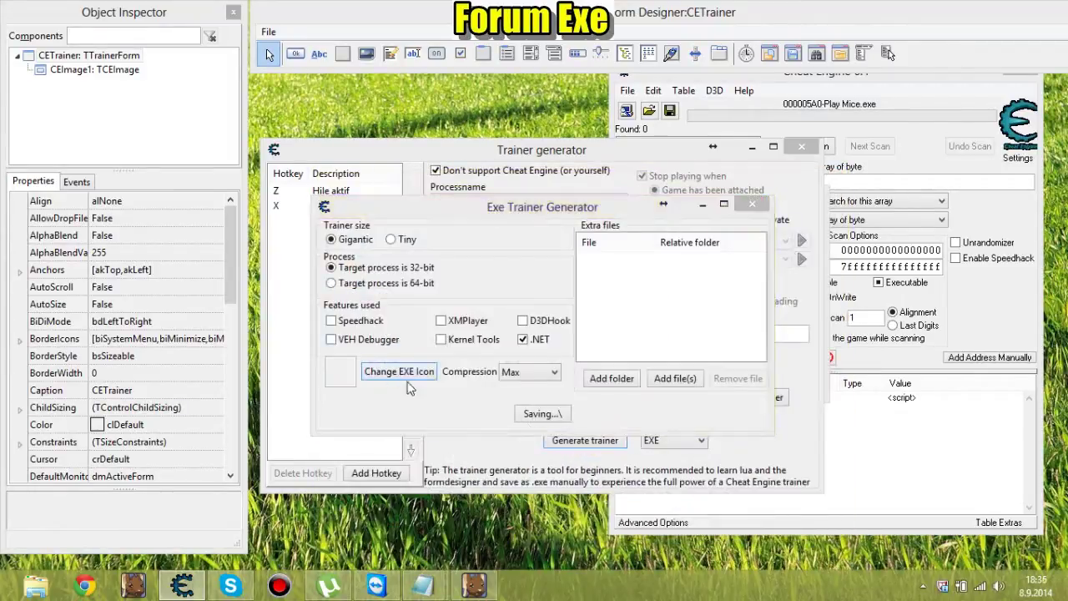
{"action": "left_click", "coordinate": [406, 386]}
{"action": "left_click", "coordinate": [797, 517]}
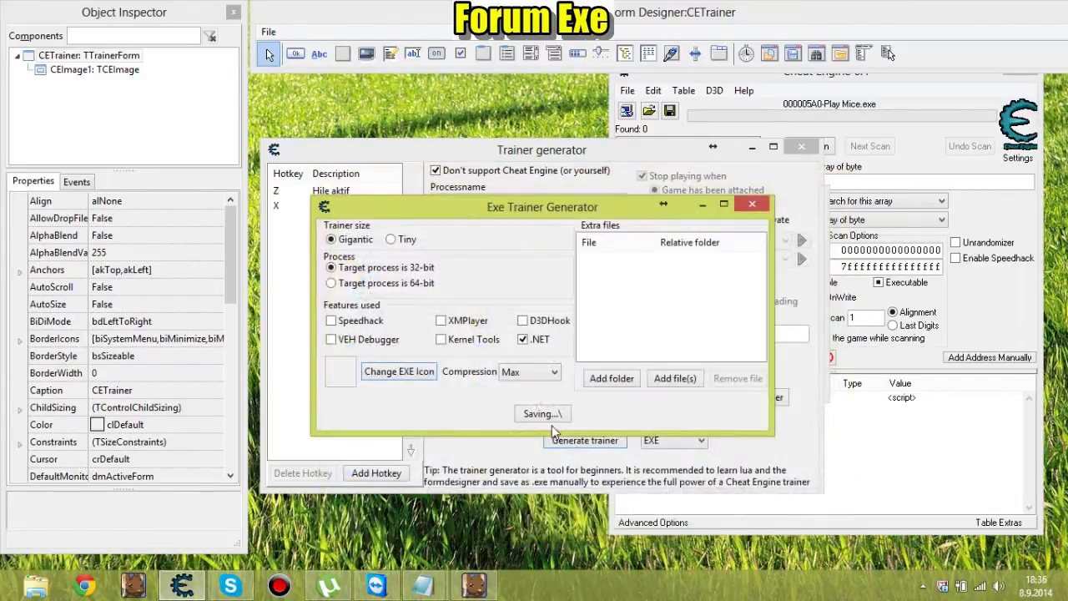
{"action": "left_click", "coordinate": [751, 204]}
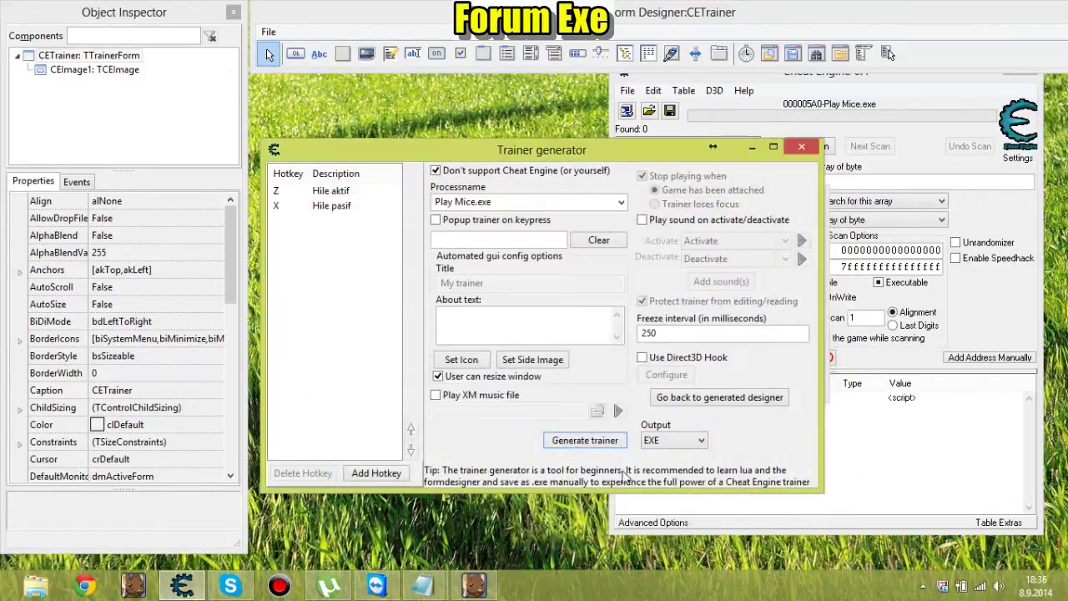
Generate the trainer as an EXE named "asdasd" on the desktop and move the form designer toolbar aside
{"action": "left_click", "coordinate": [595, 441]}
{"action": "left_click", "coordinate": [640, 297]}
{"action": "type", "text": "asdasdad"}
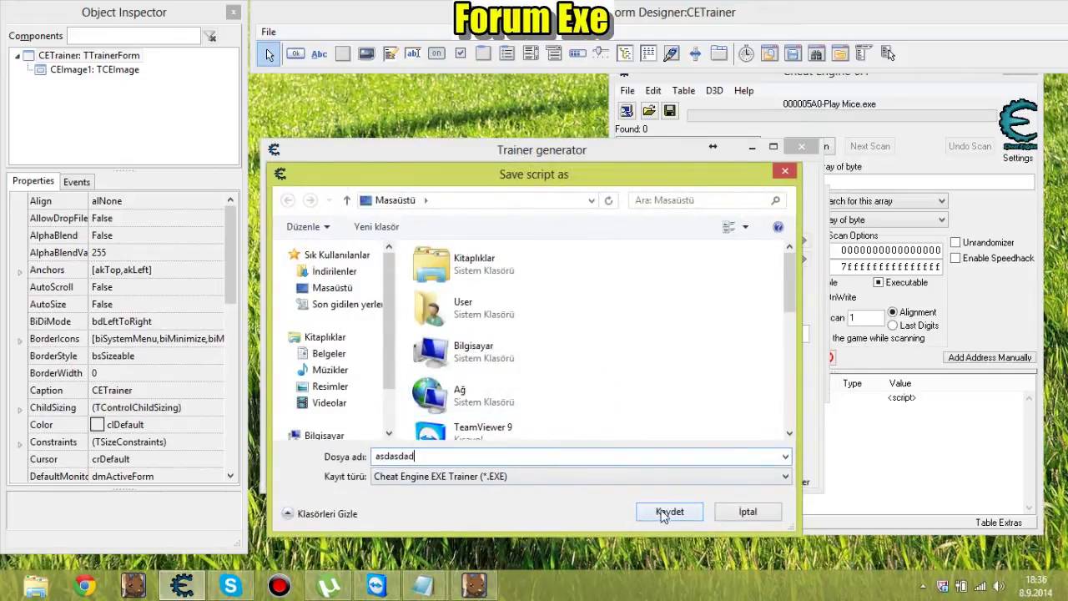
{"action": "left_click", "coordinate": [660, 512]}
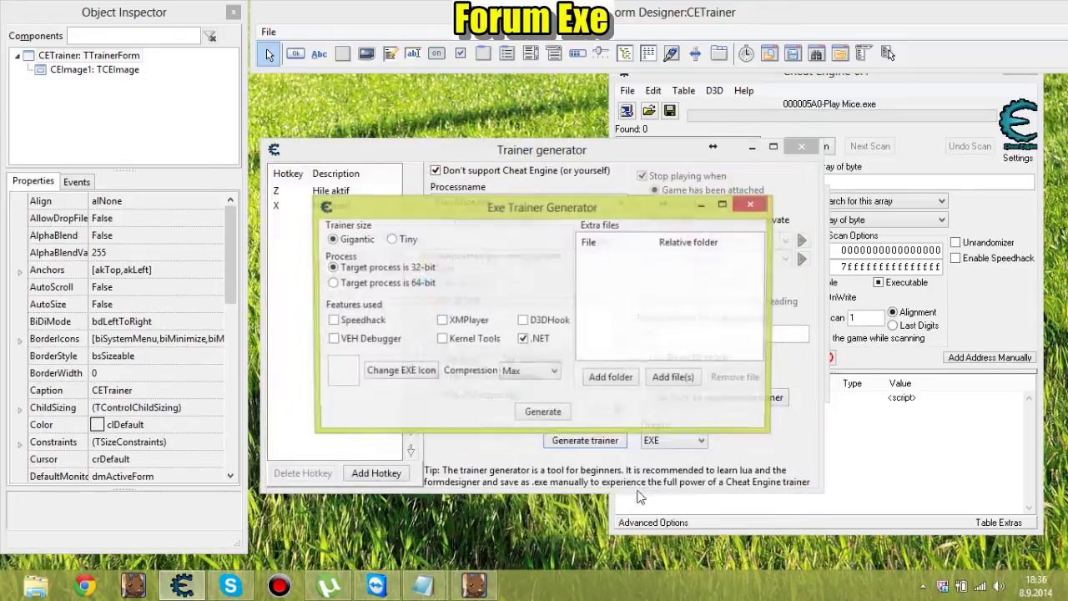
{"action": "left_click", "coordinate": [555, 415]}
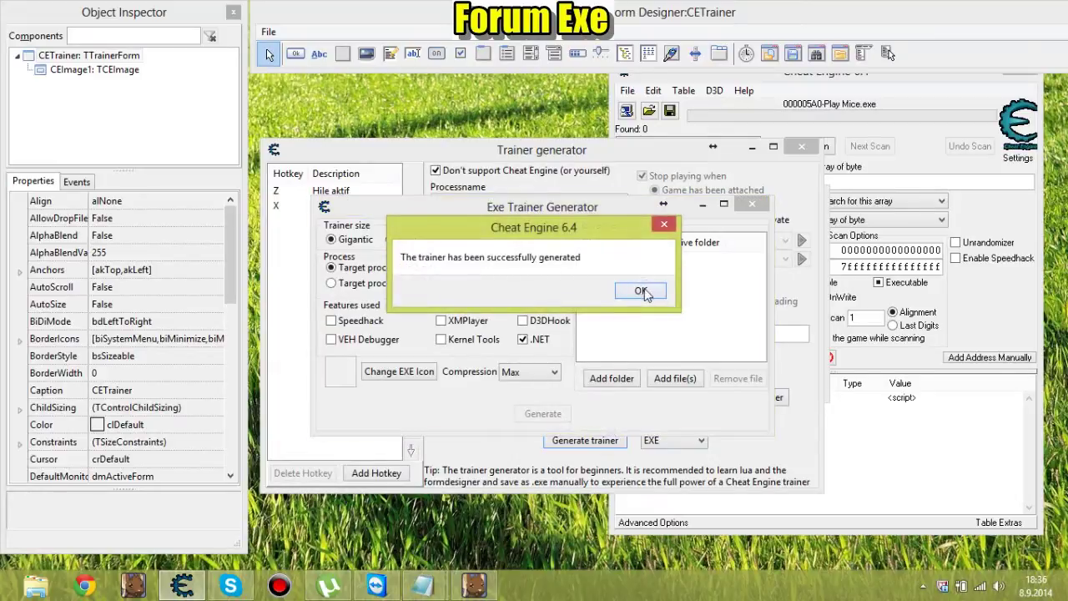
{"action": "left_click", "coordinate": [639, 290]}
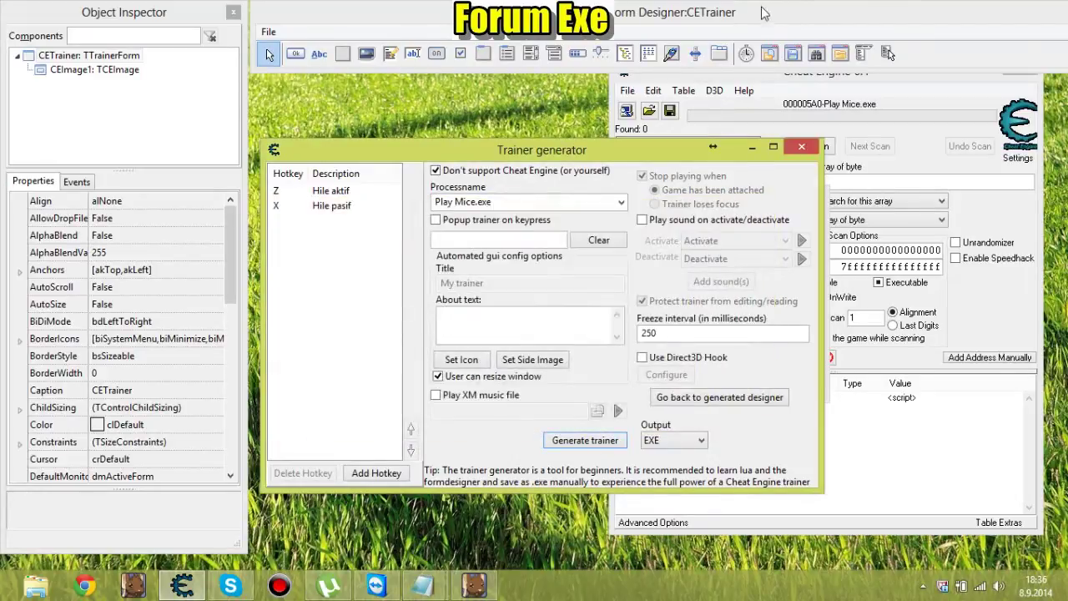
{"action": "left_click_drag", "start_coordinate": [766, 10], "coordinate": [622, 31]}
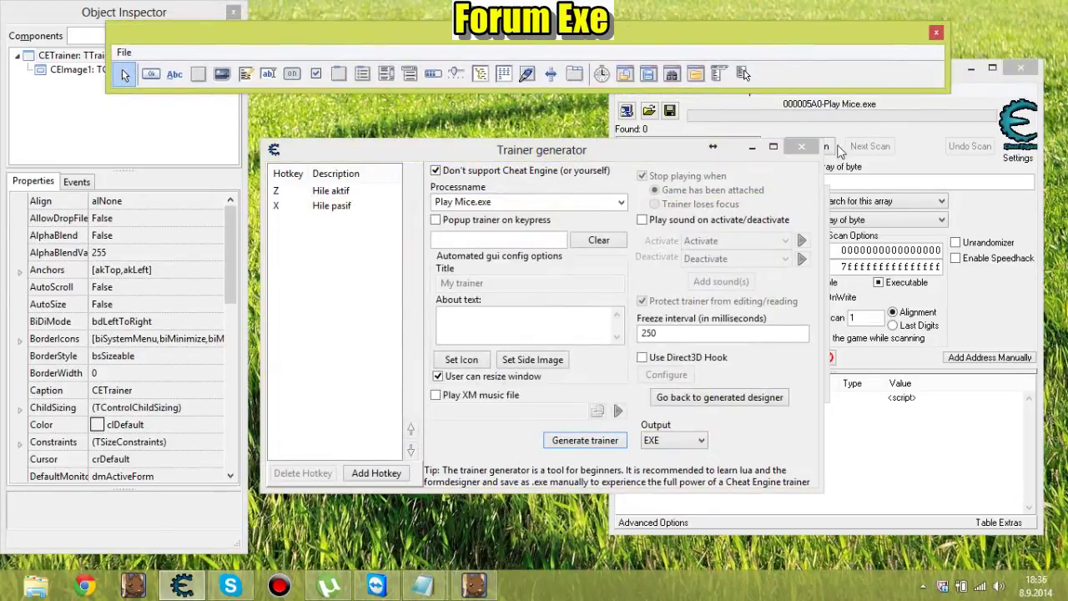
Close Cheat Engine and its trainer design windows to return to the desktop
{"action": "left_click_drag", "start_coordinate": [818, 41], "coordinate": [966, 27]}
{"action": "left_click", "coordinate": [1001, 98]}
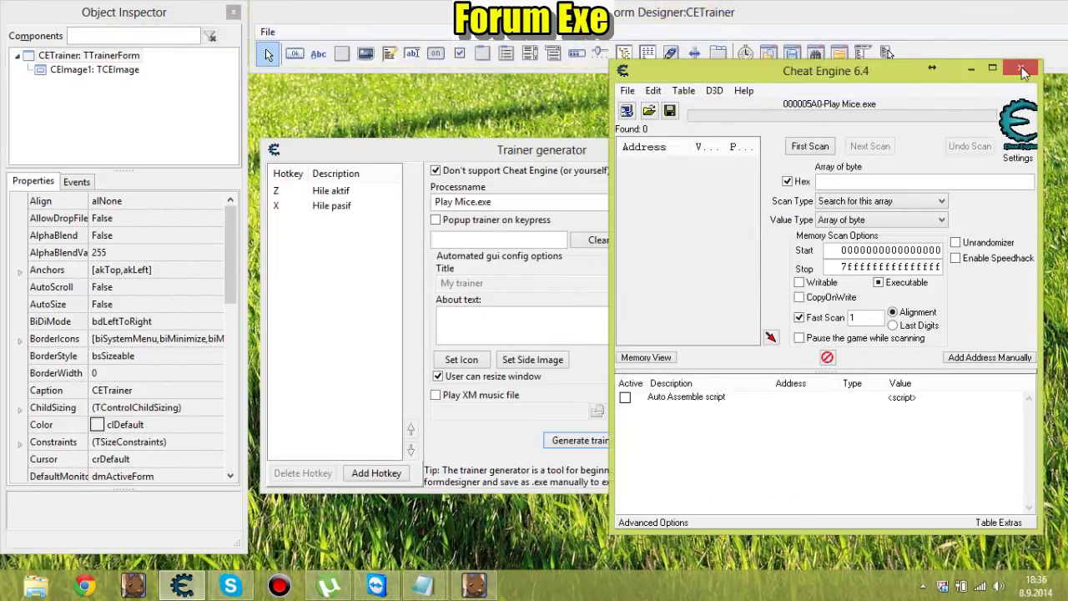
{"action": "key", "text": "super+d"}
Place the generated trainer's icon below TeamViewer 9 on the desktop, run the trainer and move its CETrainer window aside
{"action": "left_click_drag", "start_coordinate": [84, 191], "coordinate": [29, 237]}
{"action": "left_click_drag", "start_coordinate": [96, 240], "coordinate": [90, 98]}
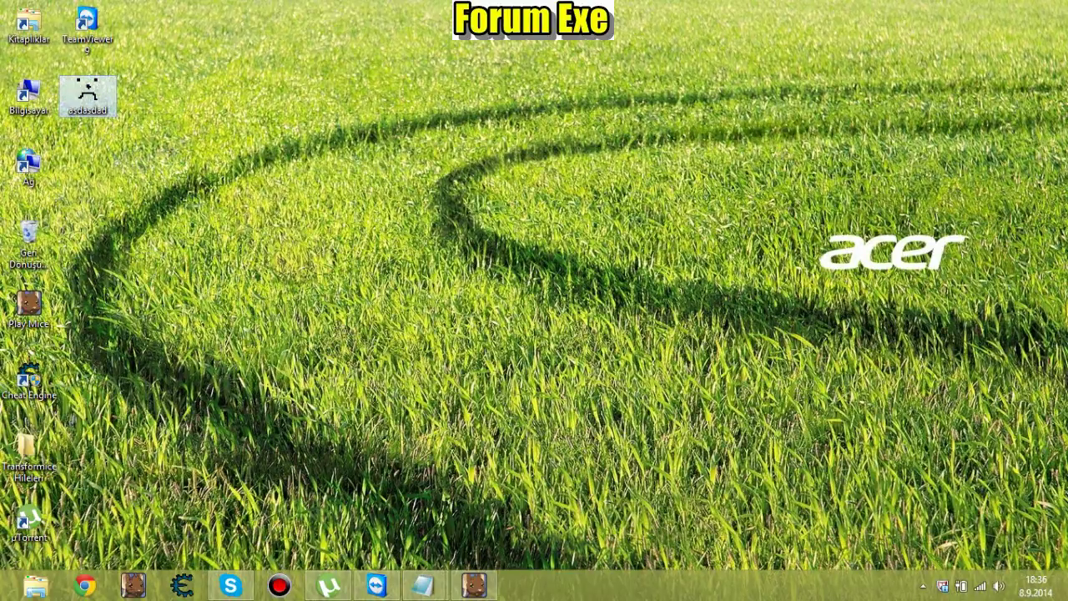
{"action": "left_click", "coordinate": [612, 331]}
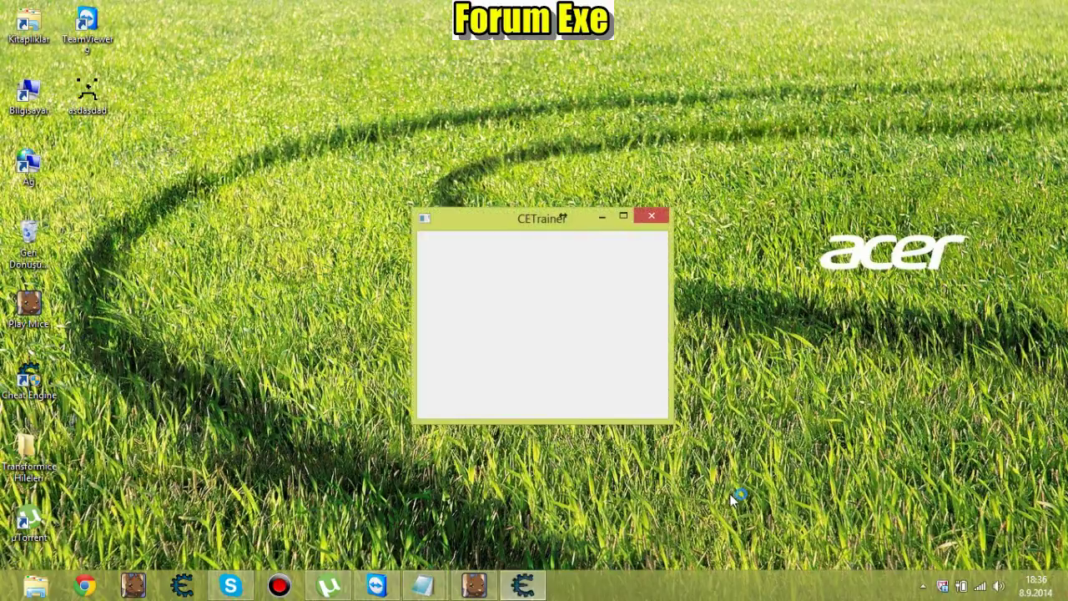
{"action": "left_click_drag", "start_coordinate": [519, 215], "coordinate": [752, 157]}
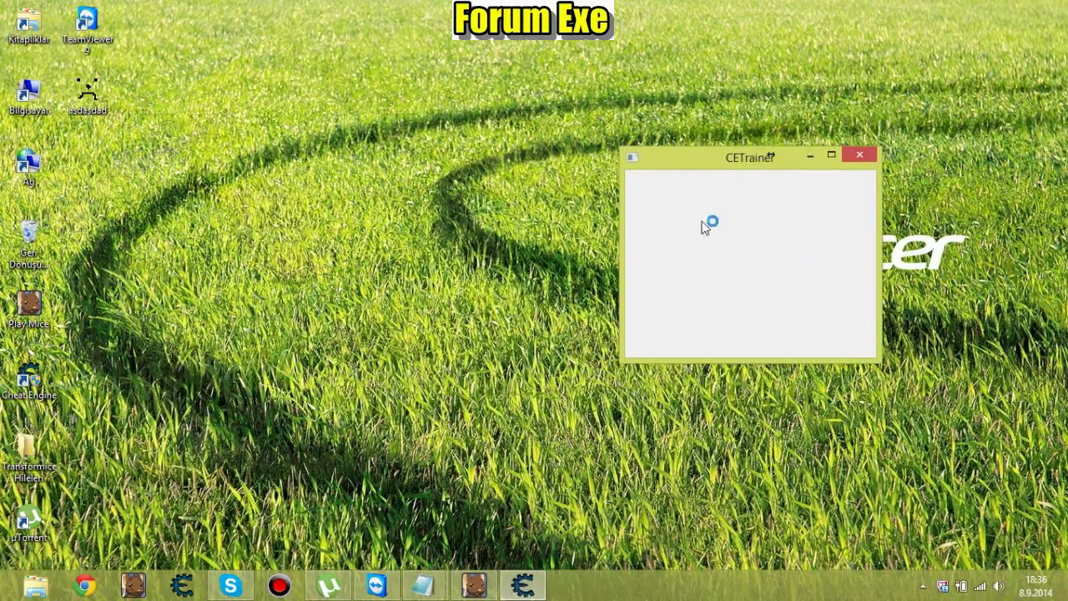
Switch to the Transformice game, make the mouse run and jump, and end its round with the /mort chat command
{"action": "left_click", "coordinate": [473, 584]}
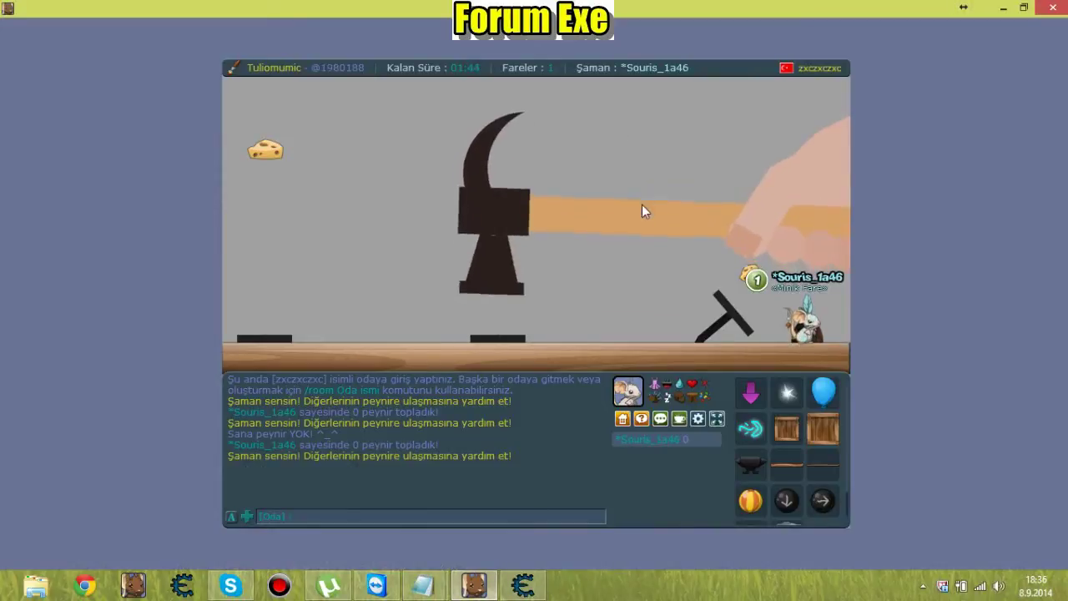
{"action": "key", "text": "Left"}
{"action": "key", "text": "Up"}
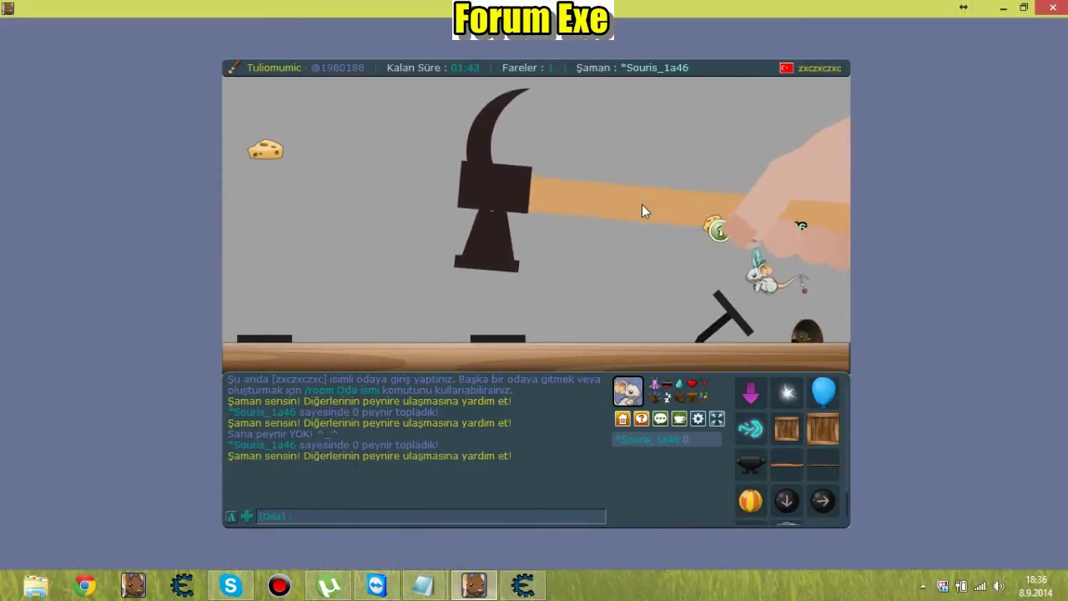
{"action": "key", "text": "Return"}
{"action": "type", "text": "/mort"}
{"action": "key", "text": "Return"}
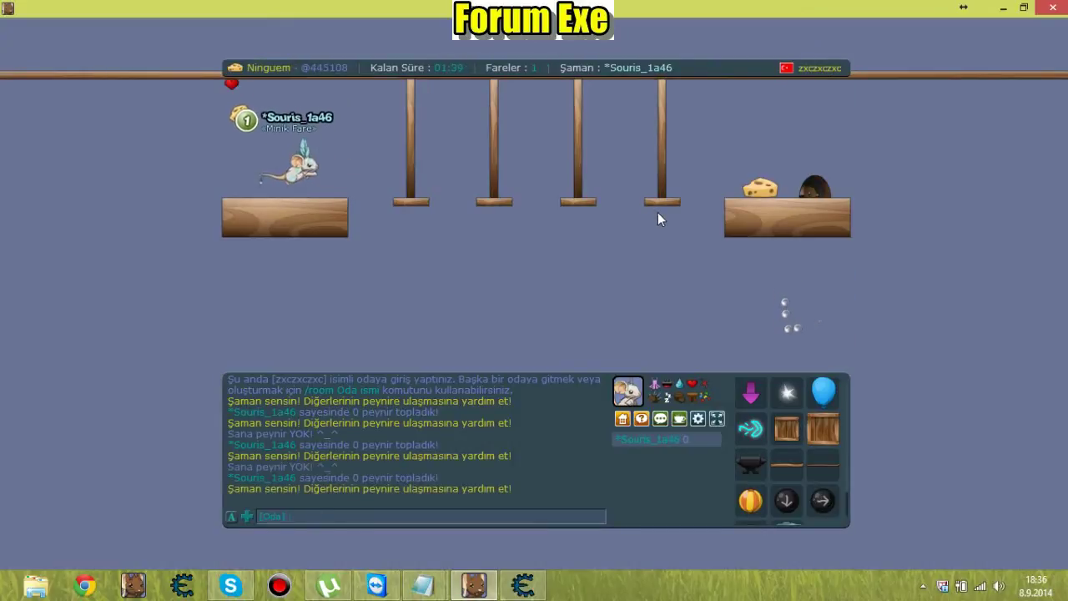
Test the mouse's running and jumping on the new map's starting platform
{"action": "key", "text": "Right"}
{"action": "key", "text": "Up"}
{"action": "key", "text": "Left"}
{"action": "key", "text": "Right"}
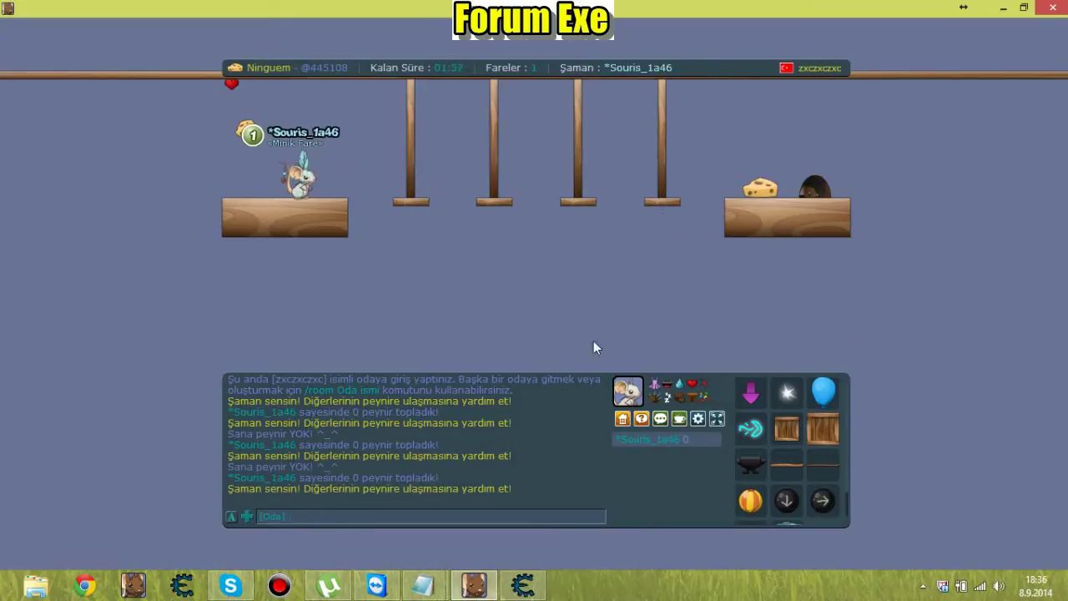
Bring the CETrainer window forward, return to the game and test the mouse's jumps against the nearest hanging post
{"action": "left_click", "coordinate": [523, 584]}
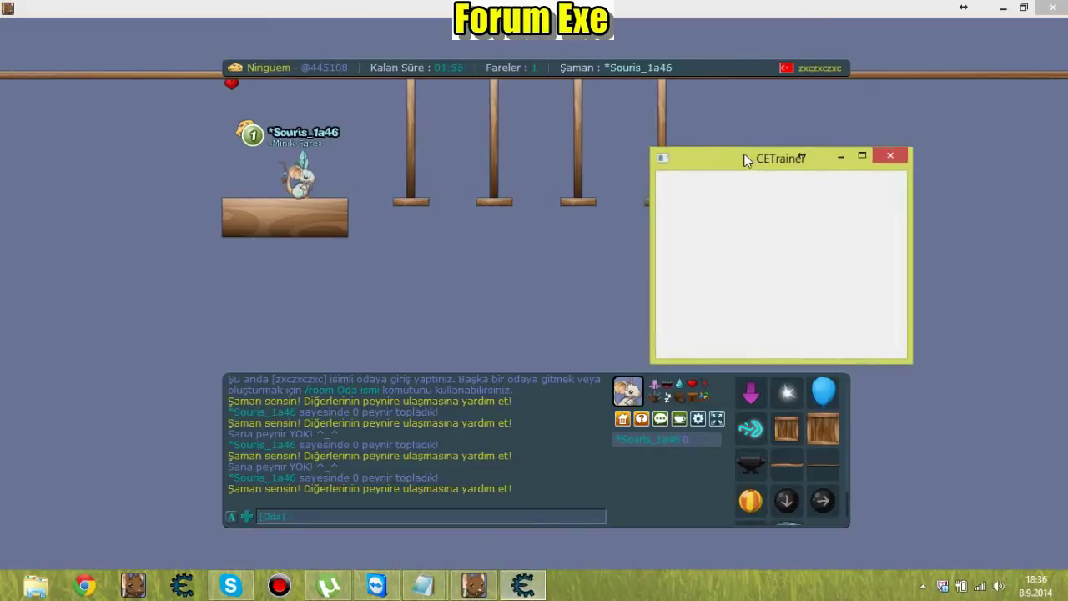
{"action": "left_click", "coordinate": [586, 157]}
{"action": "key", "text": "Up"}
{"action": "key", "text": "Right"}
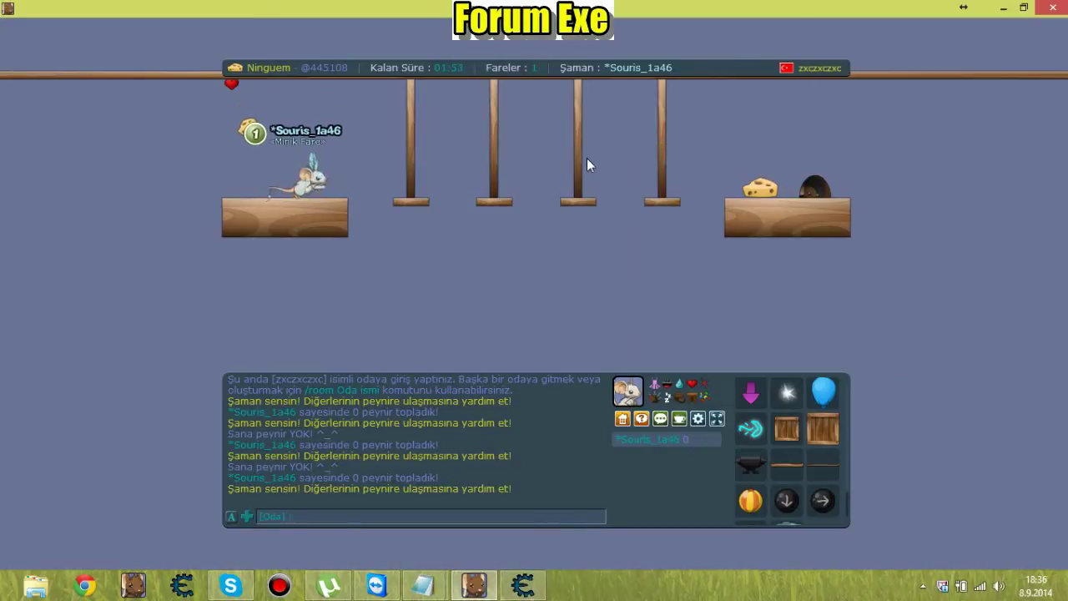
{"action": "key", "text": "Right"}
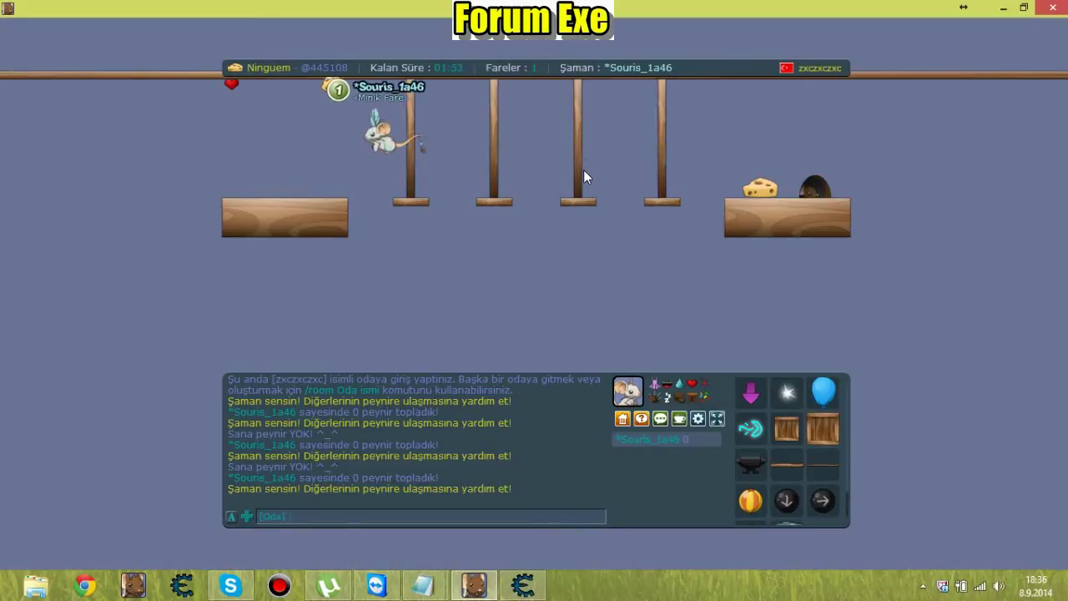
{"action": "key", "text": "Up"}
{"action": "key", "text": "Right"}
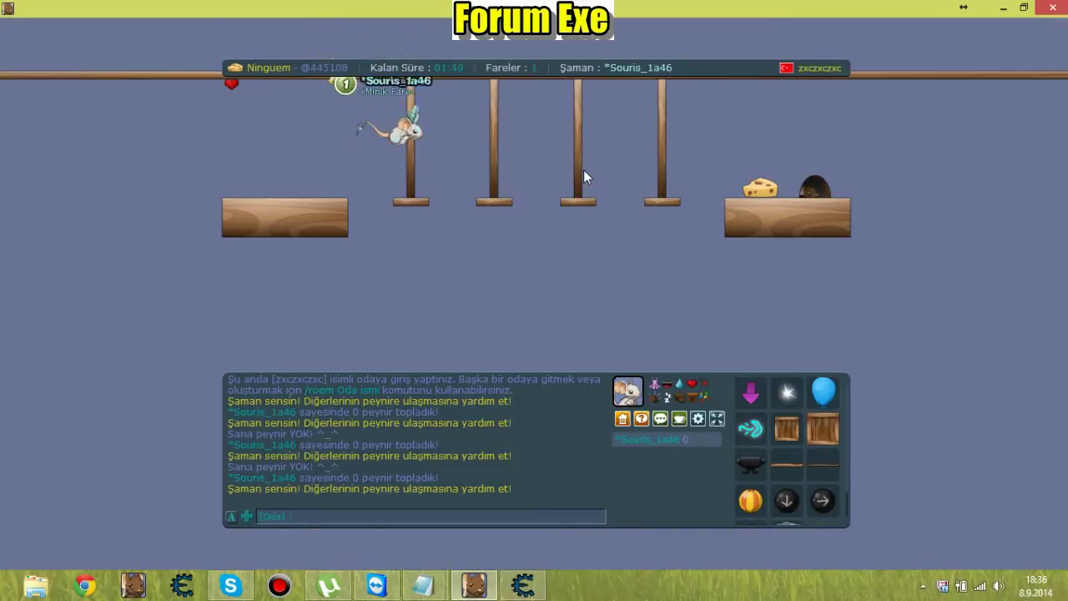
{"action": "key", "text": "Up"}
{"action": "key", "text": "Right"}
{"action": "key", "text": "Left"}
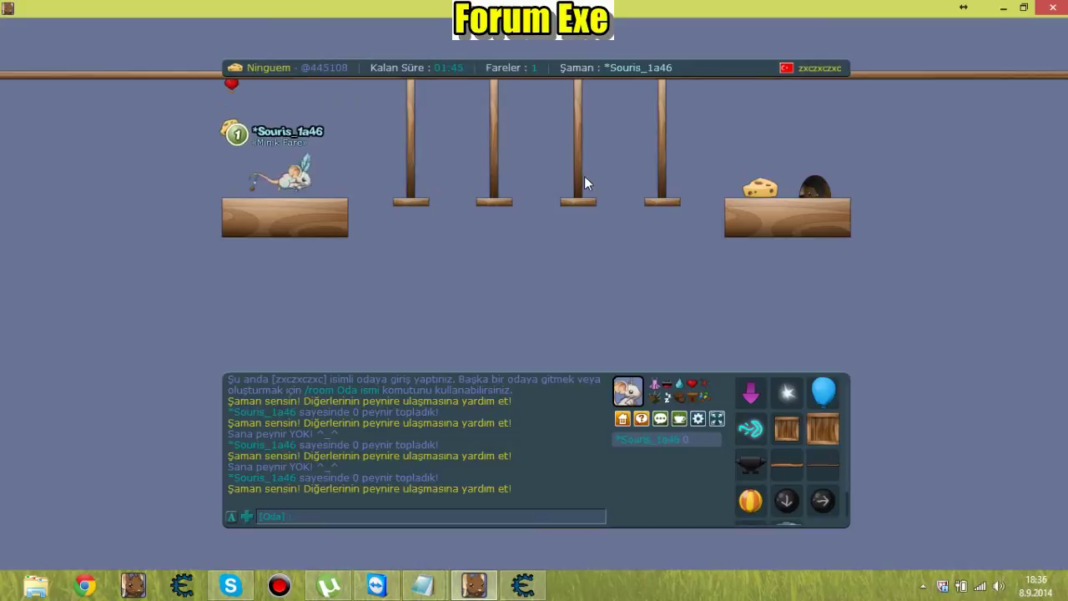
{"action": "mouse_move", "coordinate": [1066, 2]}
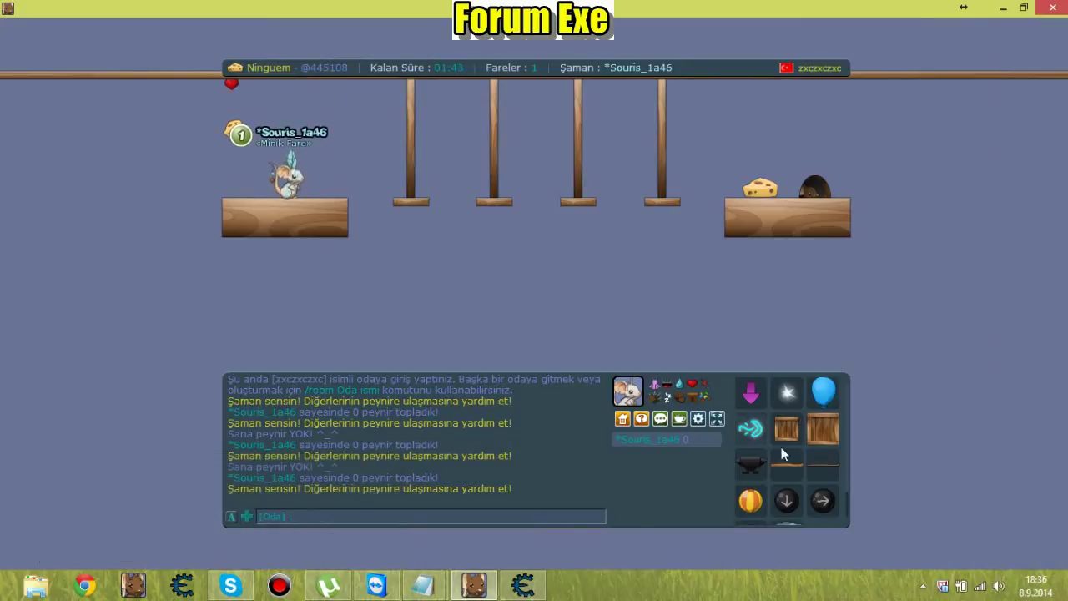